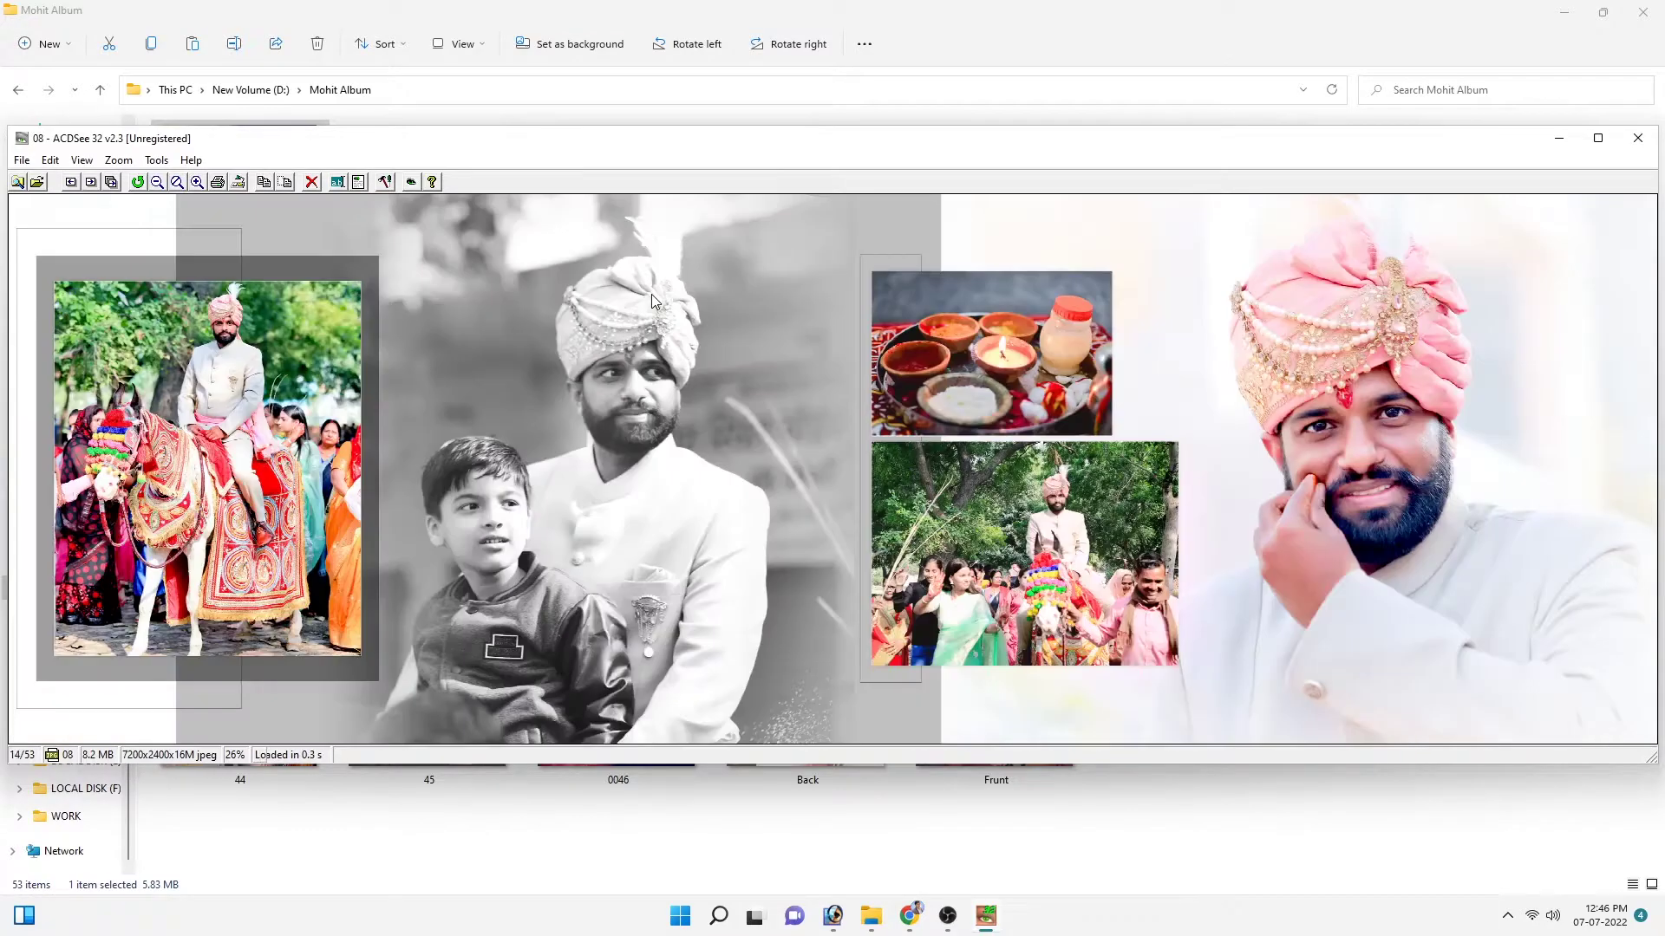
# Step: Browse the wedding album pages in the image viewer, from page 08 through page 21
pyautogui.scroll(-2, 652, 294)
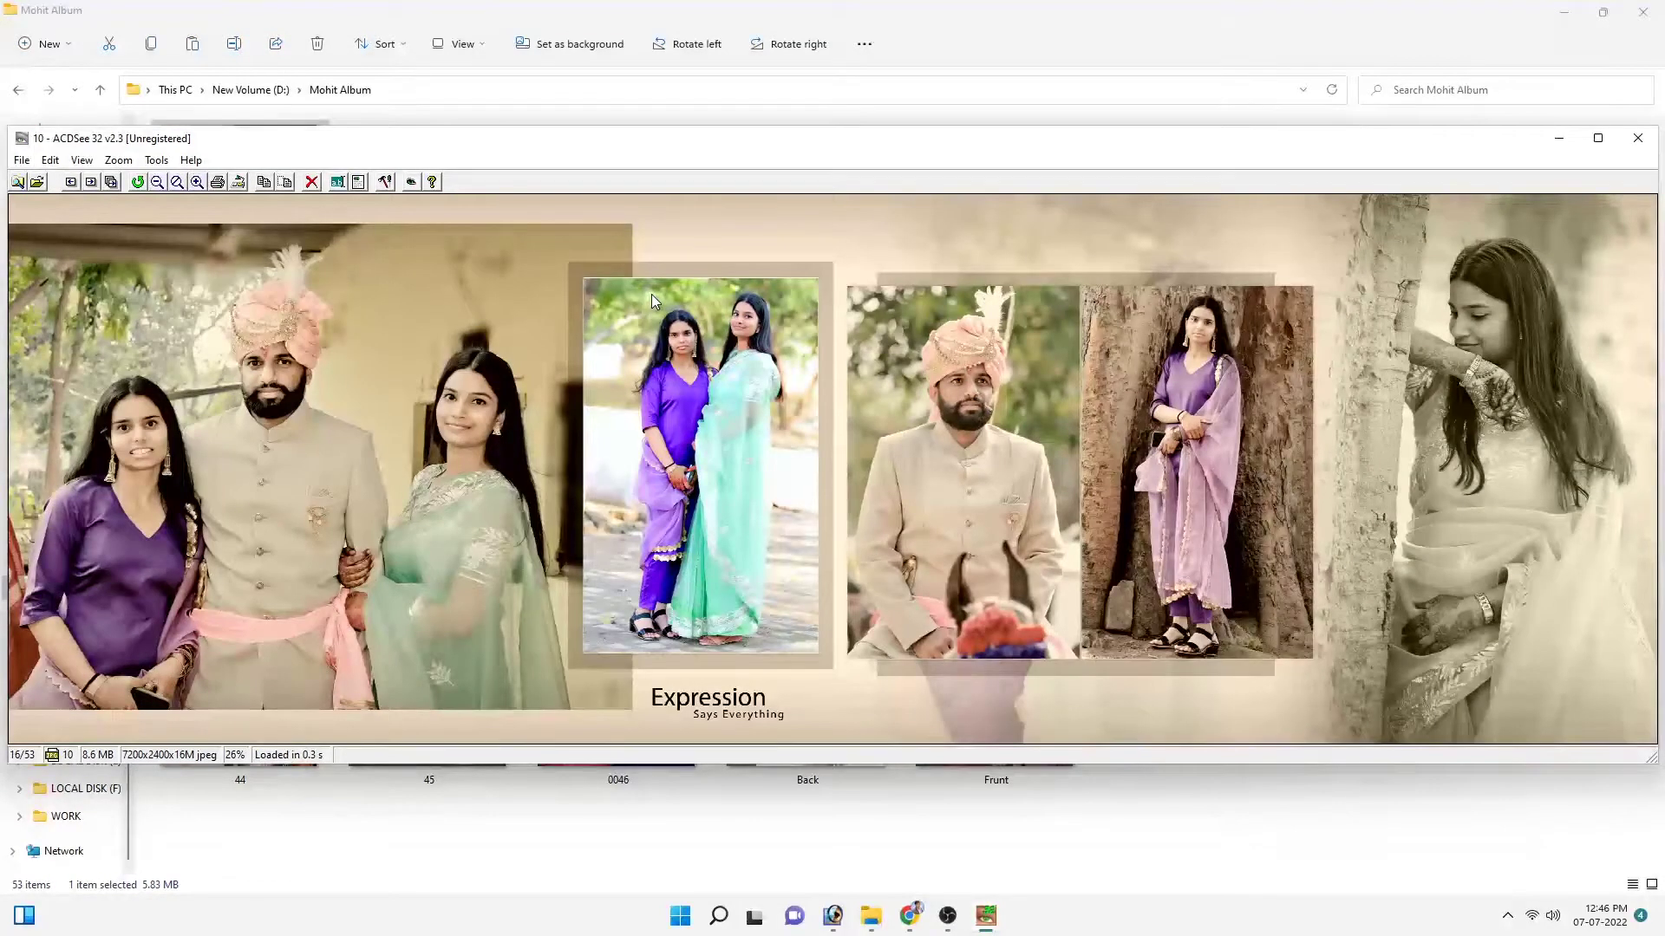
pyautogui.scroll(-1, 652, 294)
pyautogui.scroll(-2, 652, 294)
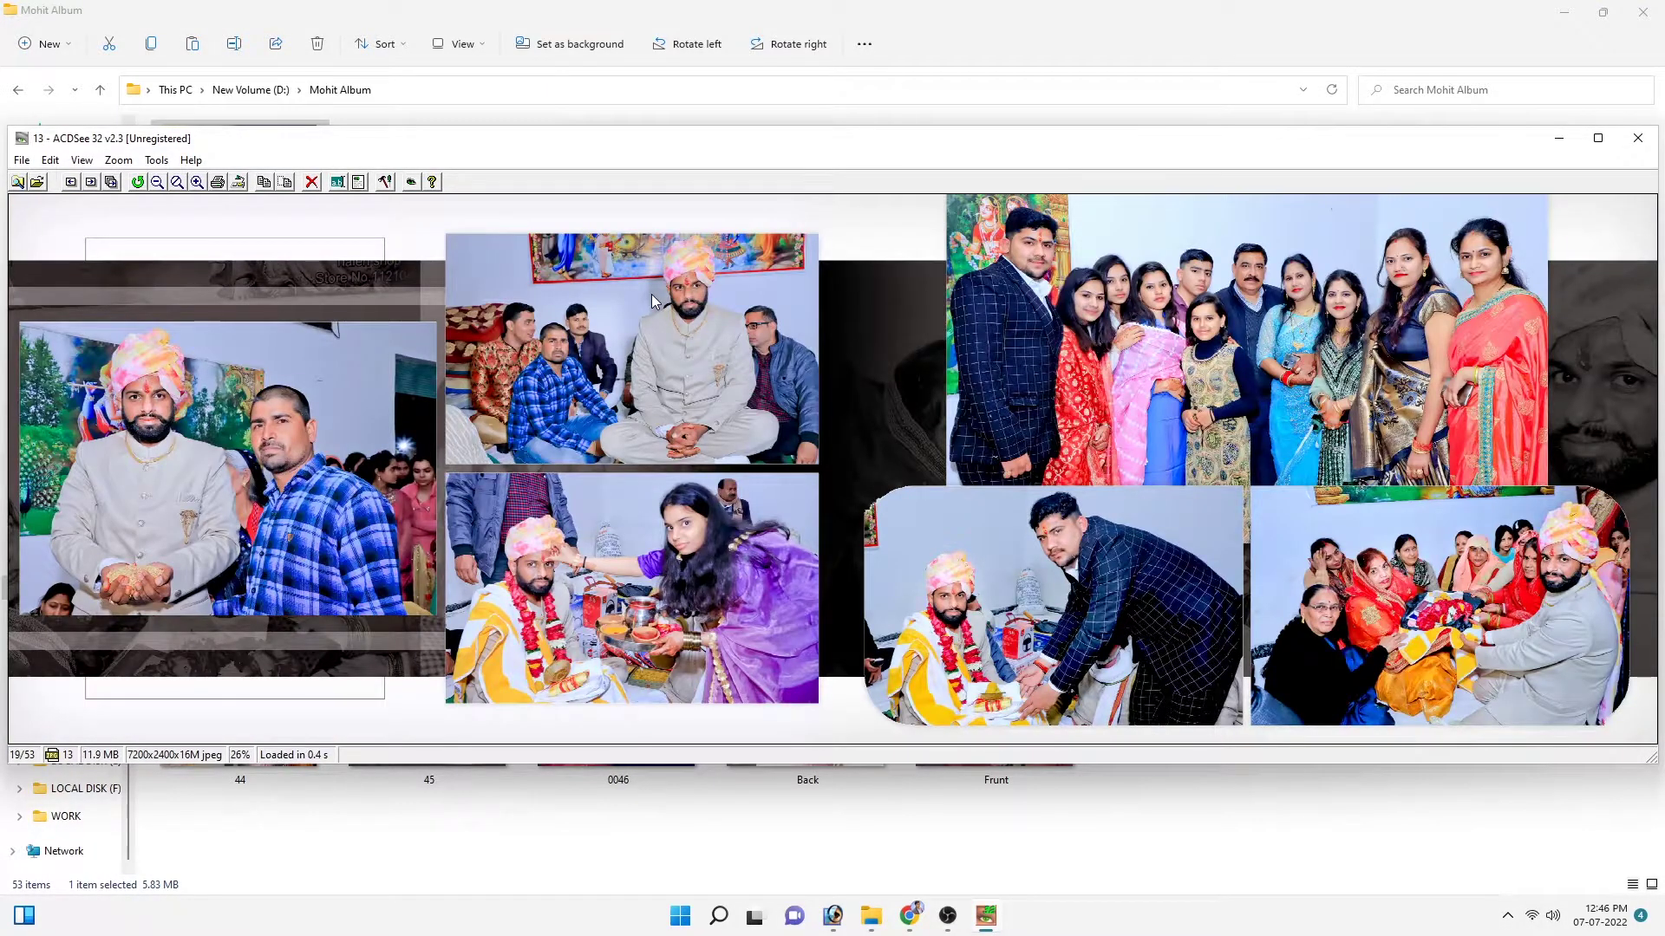
pyautogui.scroll(-1, 652, 294)
pyautogui.scroll(-1, 652, 293)
pyautogui.scroll(-1, 652, 294)
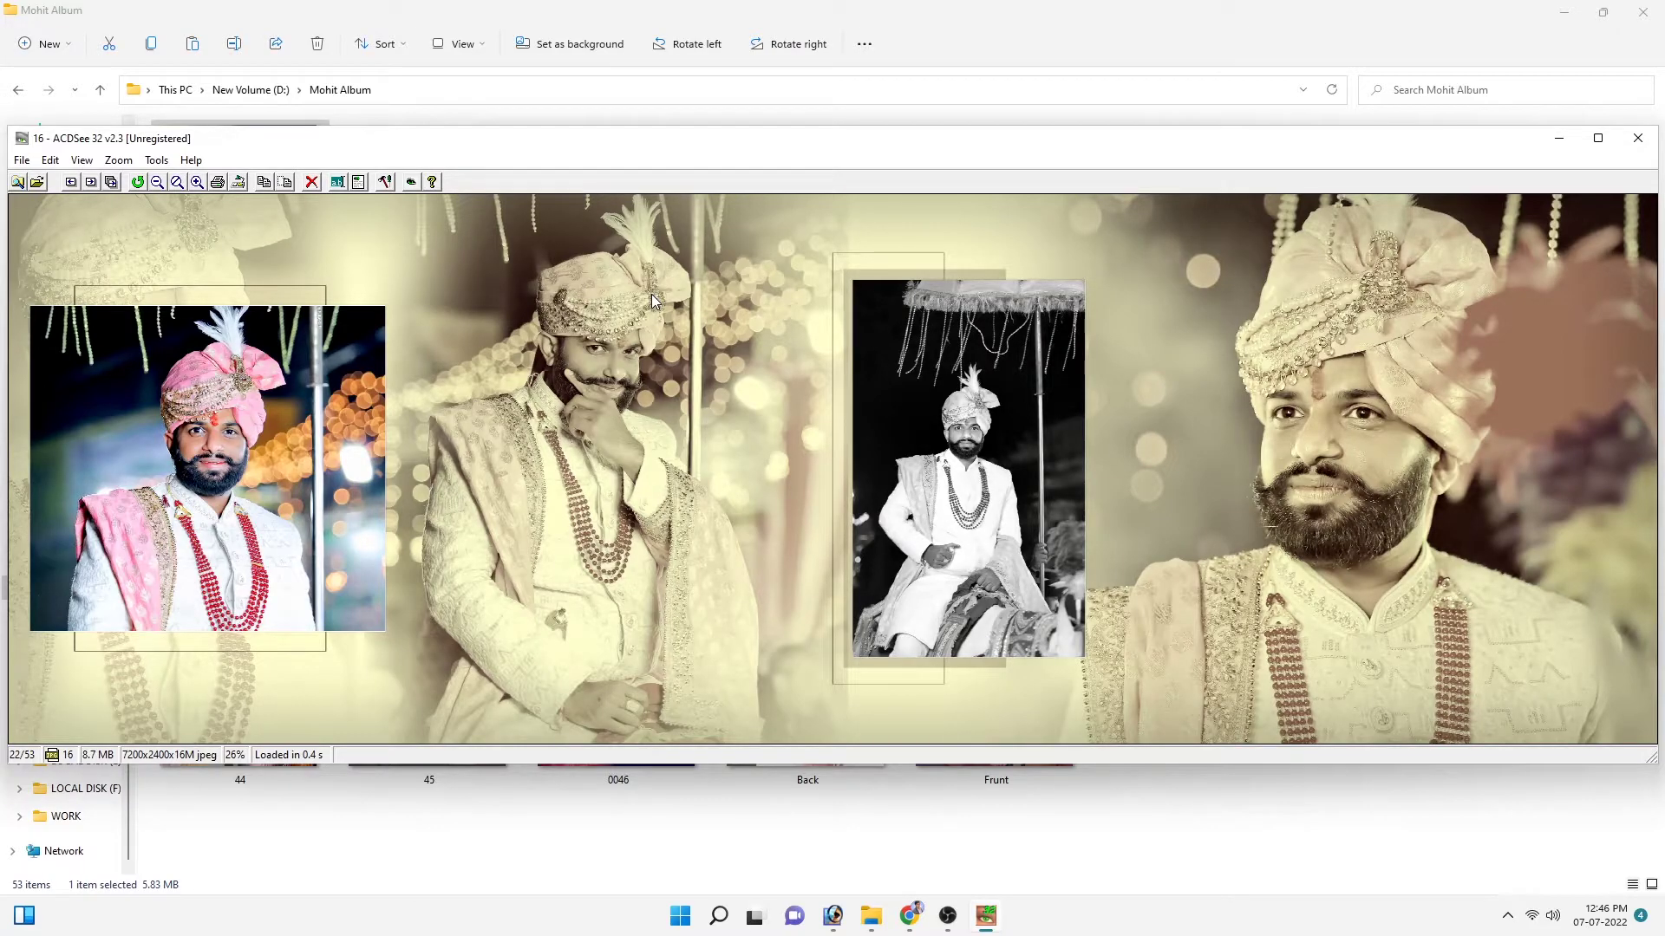
pyautogui.scroll(-1, 652, 300)
pyautogui.scroll(-1, 652, 299)
pyautogui.scroll(-1, 652, 299)
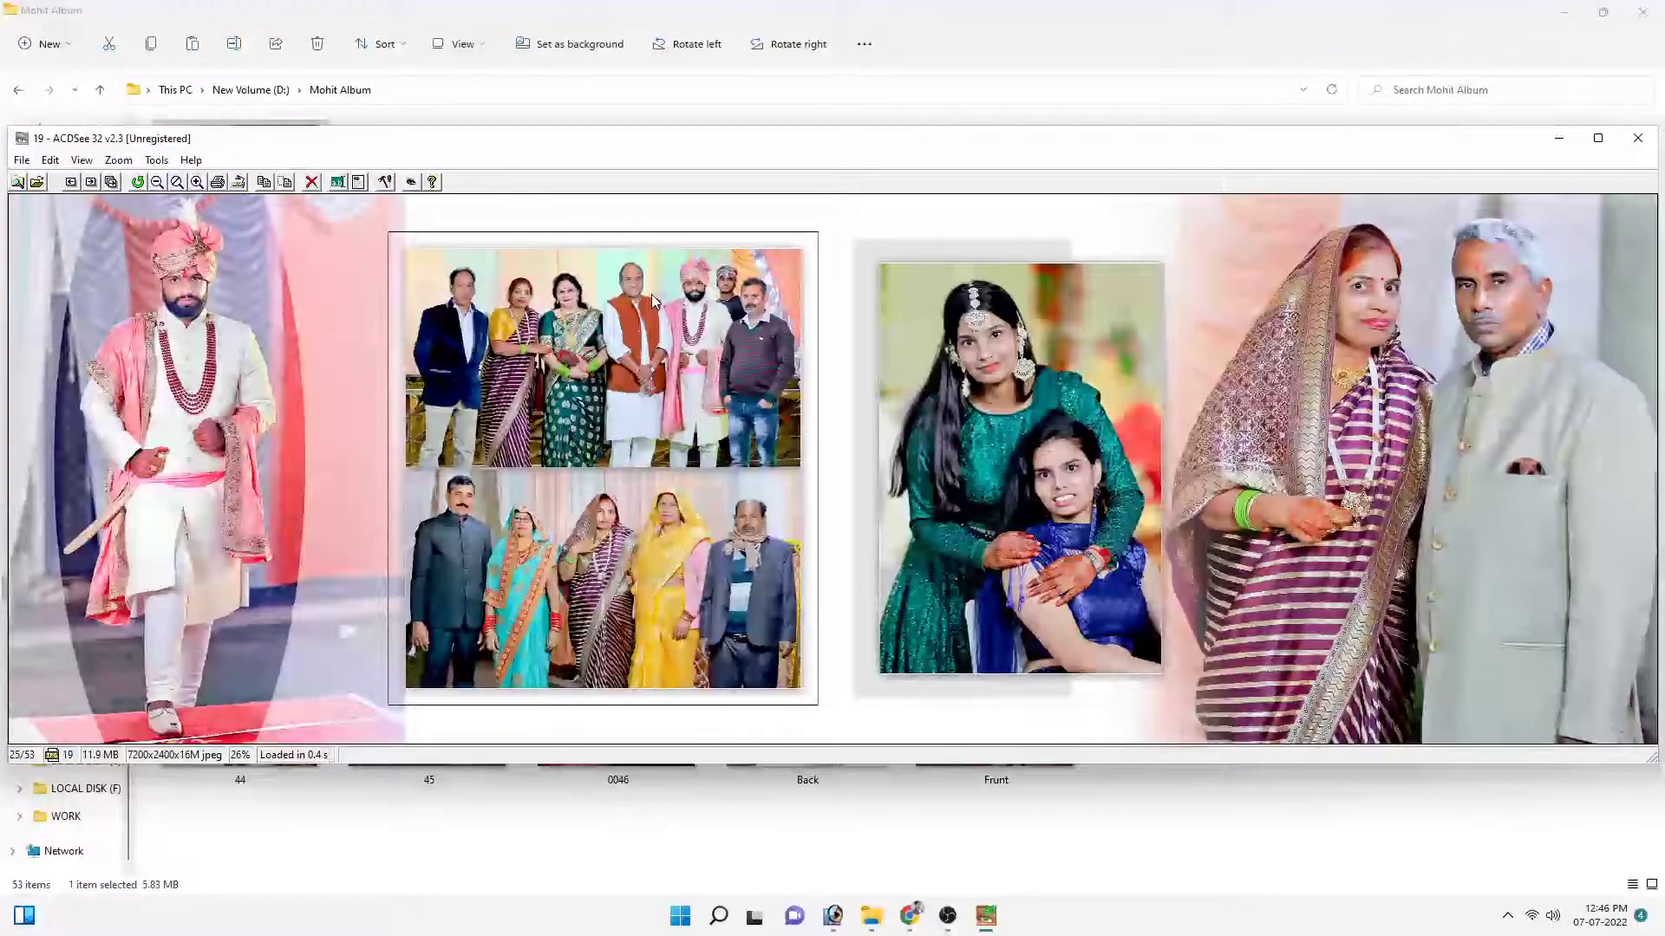
pyautogui.scroll(-1, 652, 299)
pyautogui.scroll(-1, 652, 299)
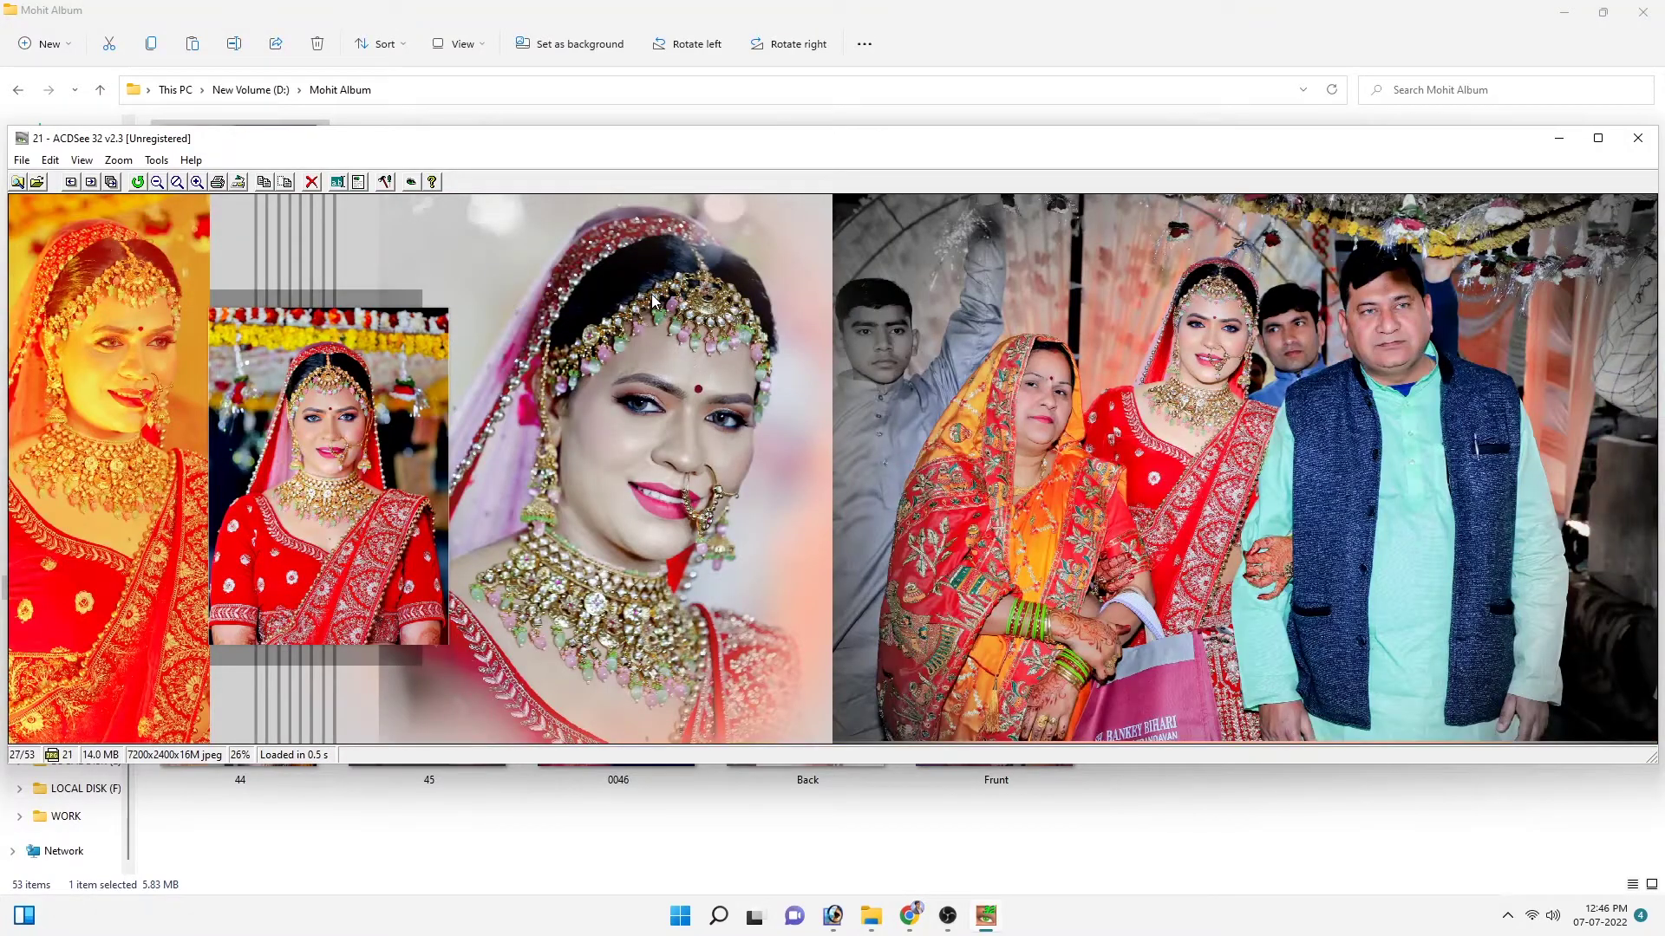
pyautogui.scroll(-1, 652, 299)
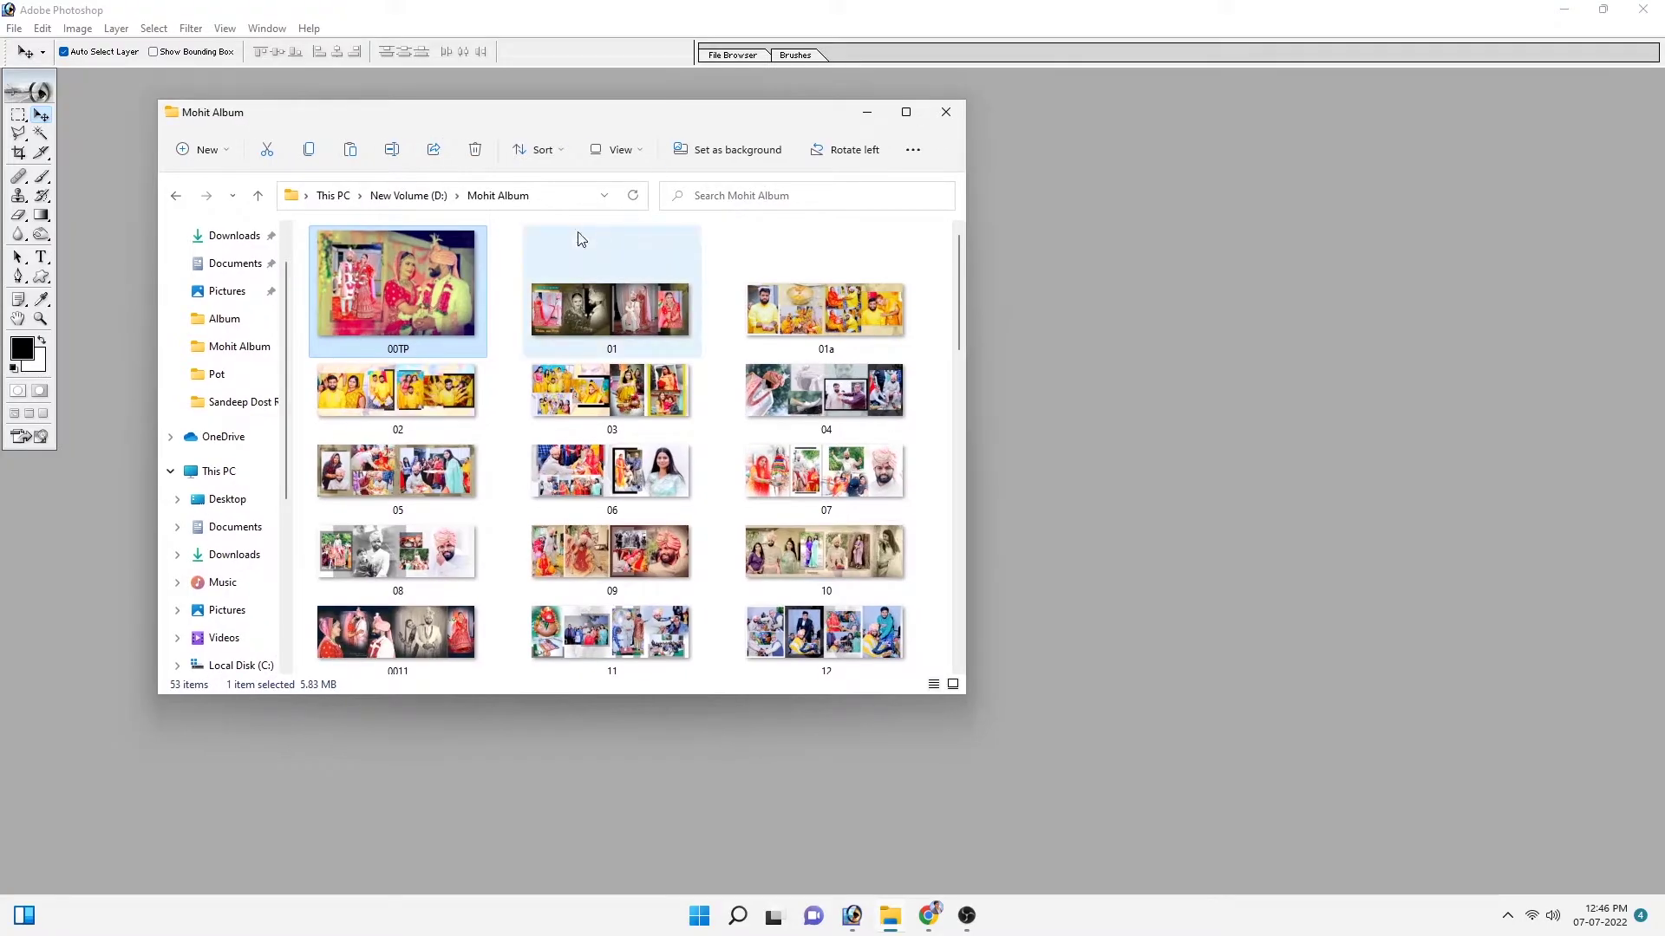
# Step: Open album page 01a in Photoshop and apply Neat Image's Reduce Noise filter with the RecentPreset settings, skipping registration
pyautogui.click(652, 319)
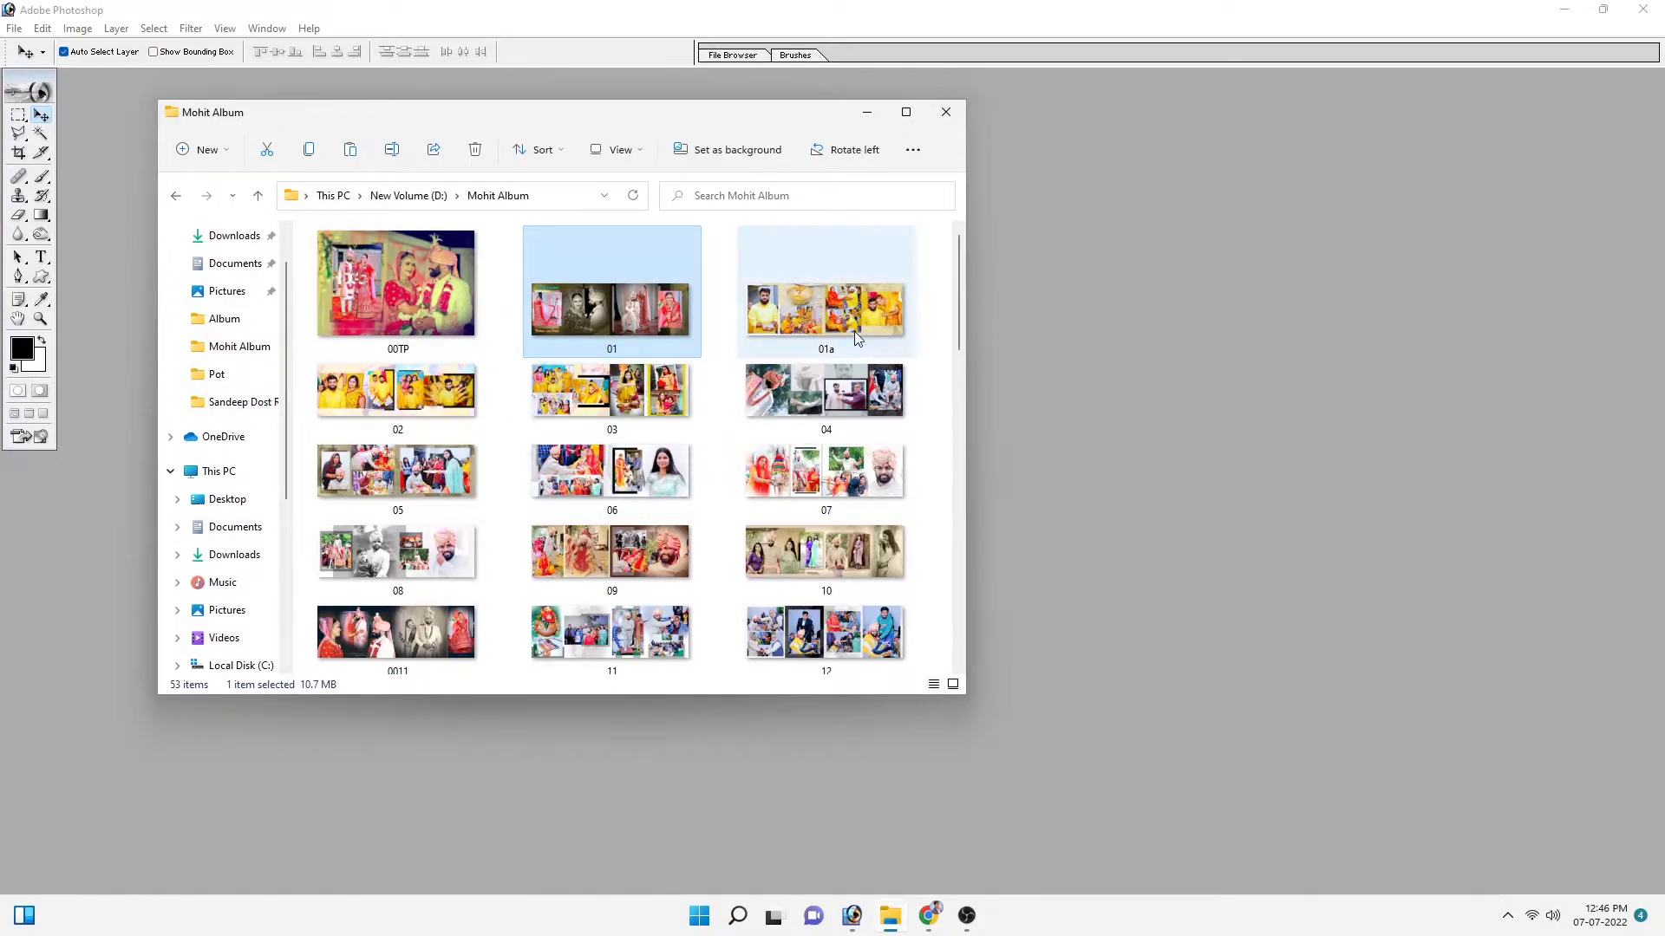
pyautogui.moveTo(789, 330); pyautogui.dragTo(1388, 339)
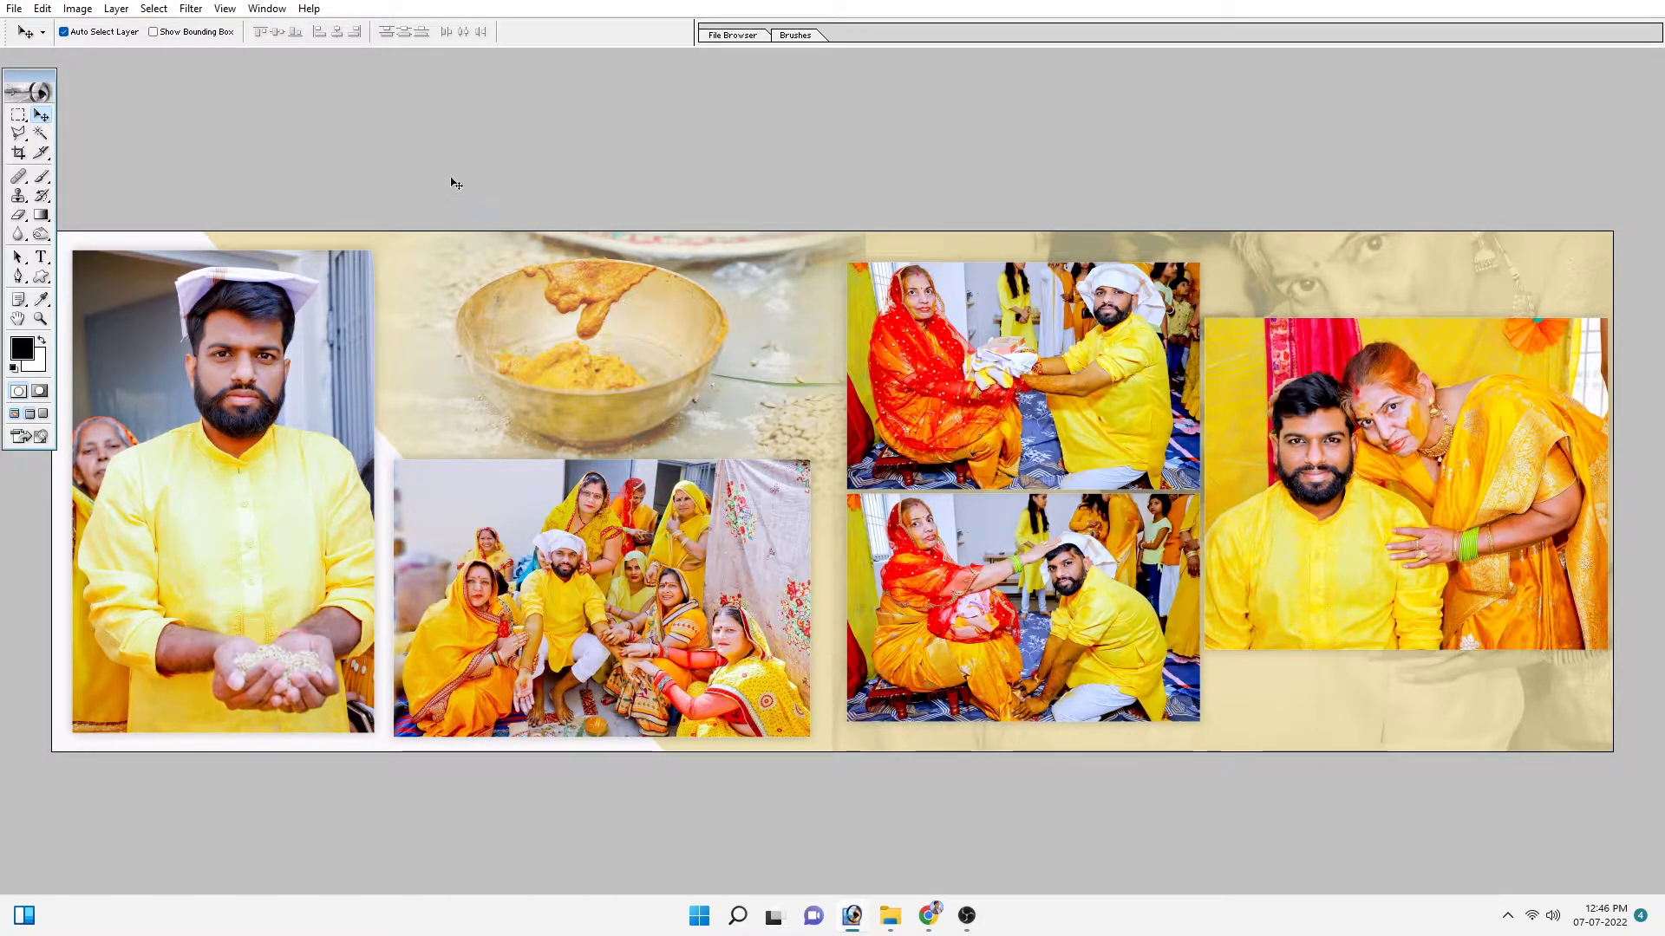
pyautogui.click(188, 9)
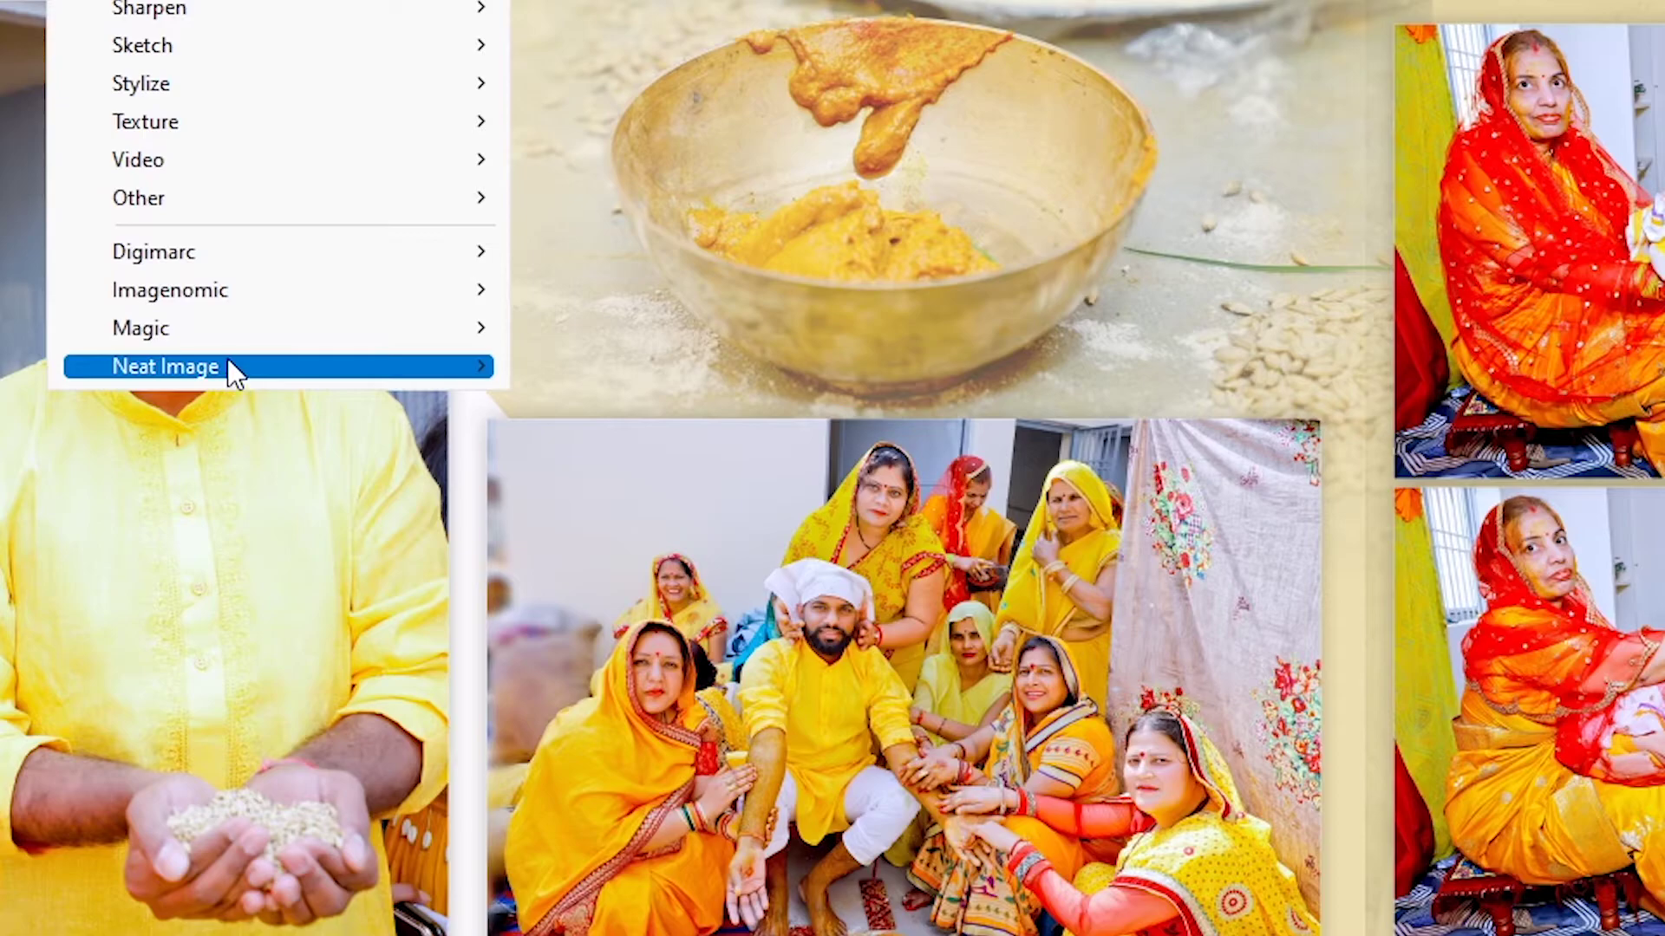
pyautogui.moveTo(265, 432)
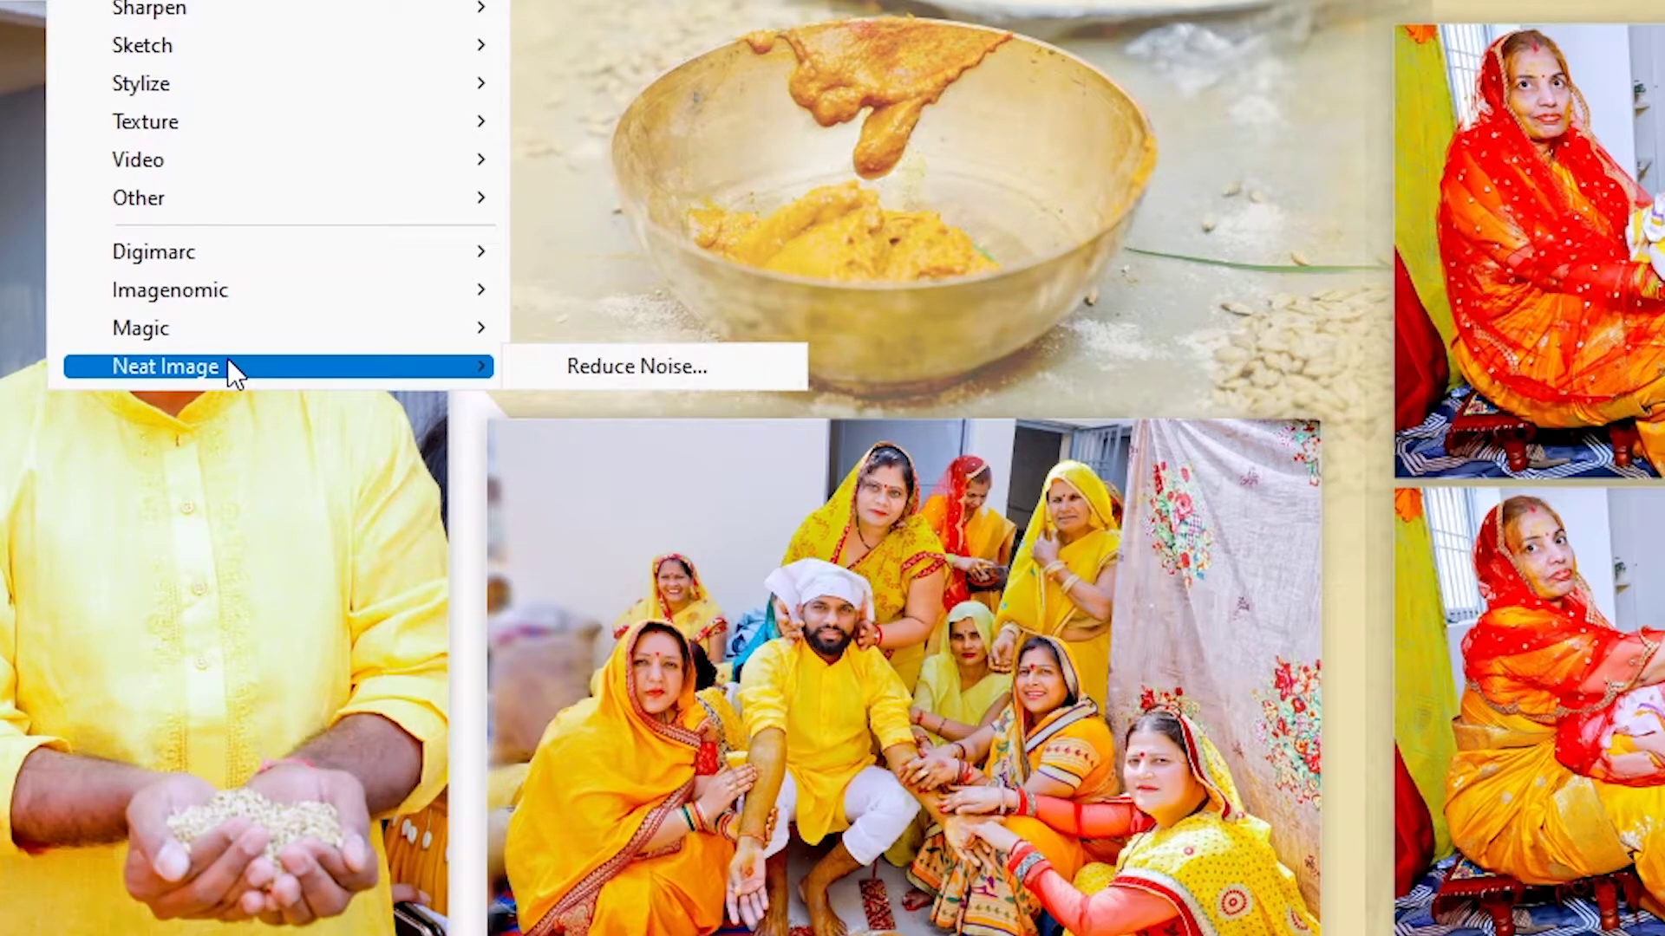
pyautogui.click(647, 370)
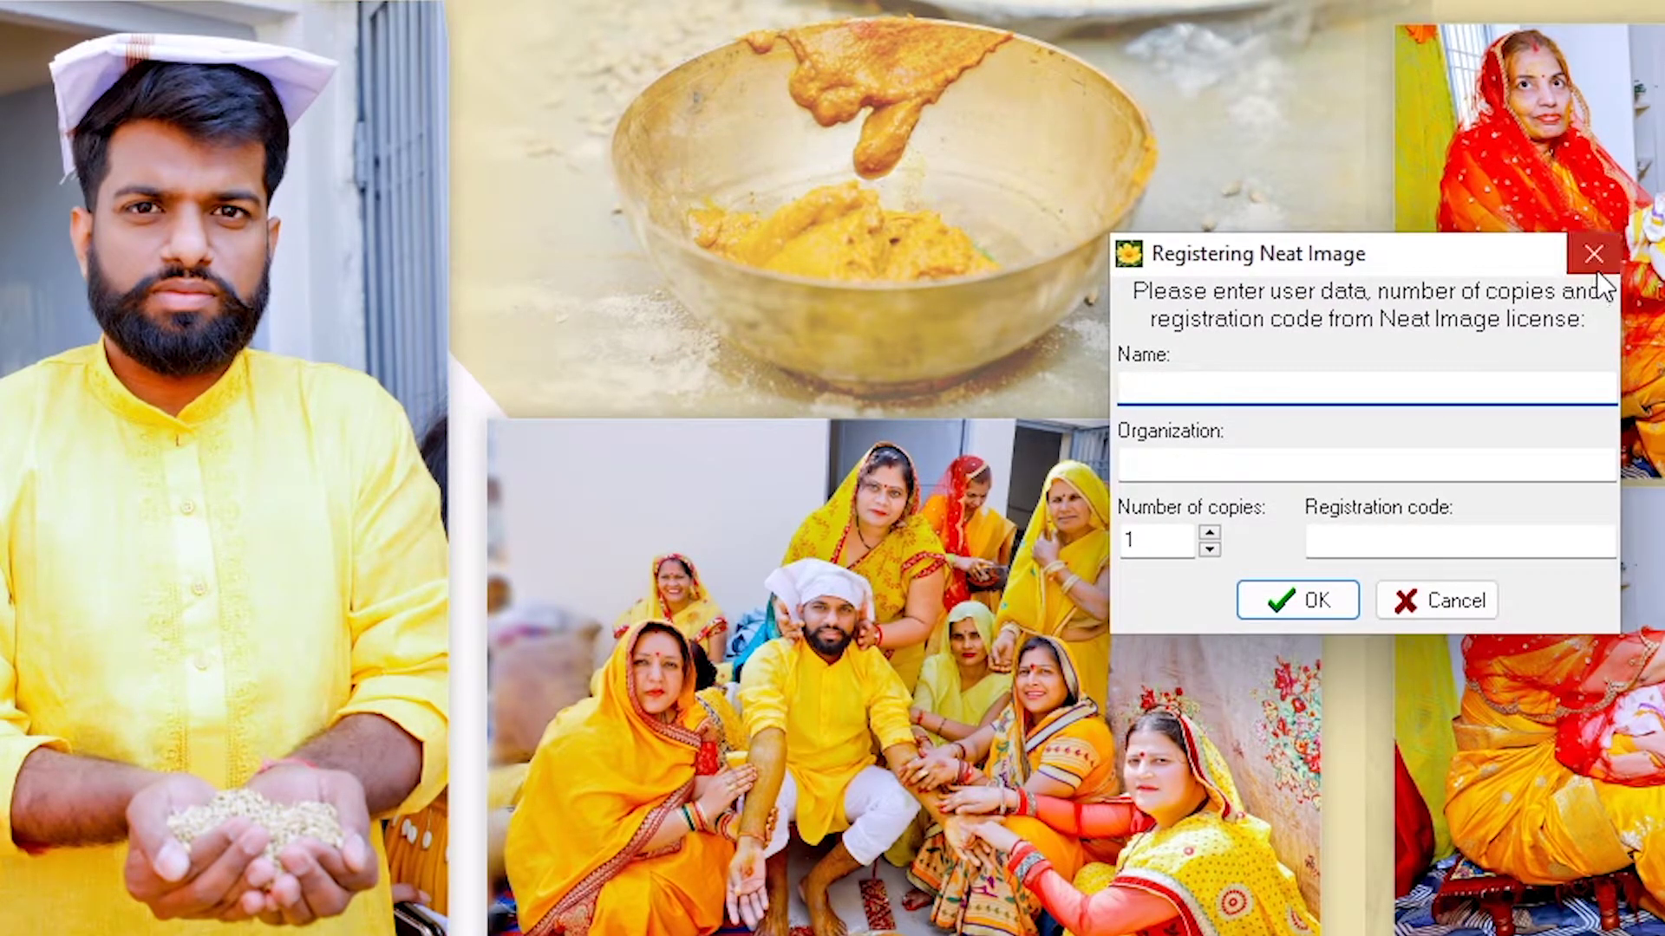
pyautogui.click(1462, 604)
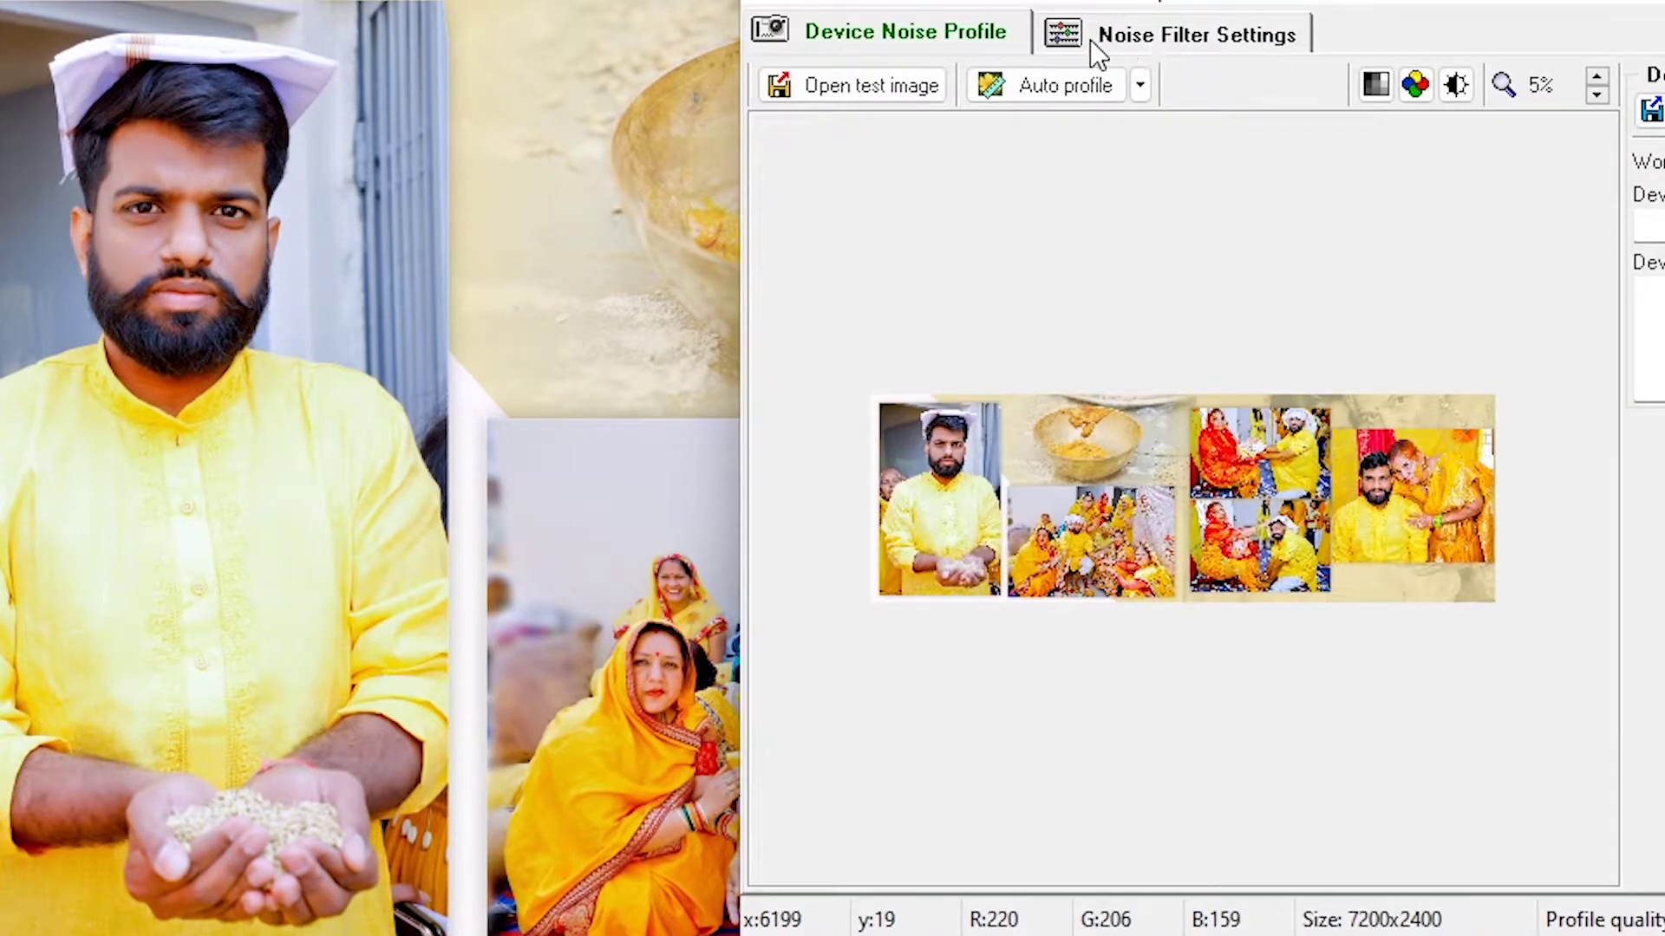
pyautogui.click(1242, 43)
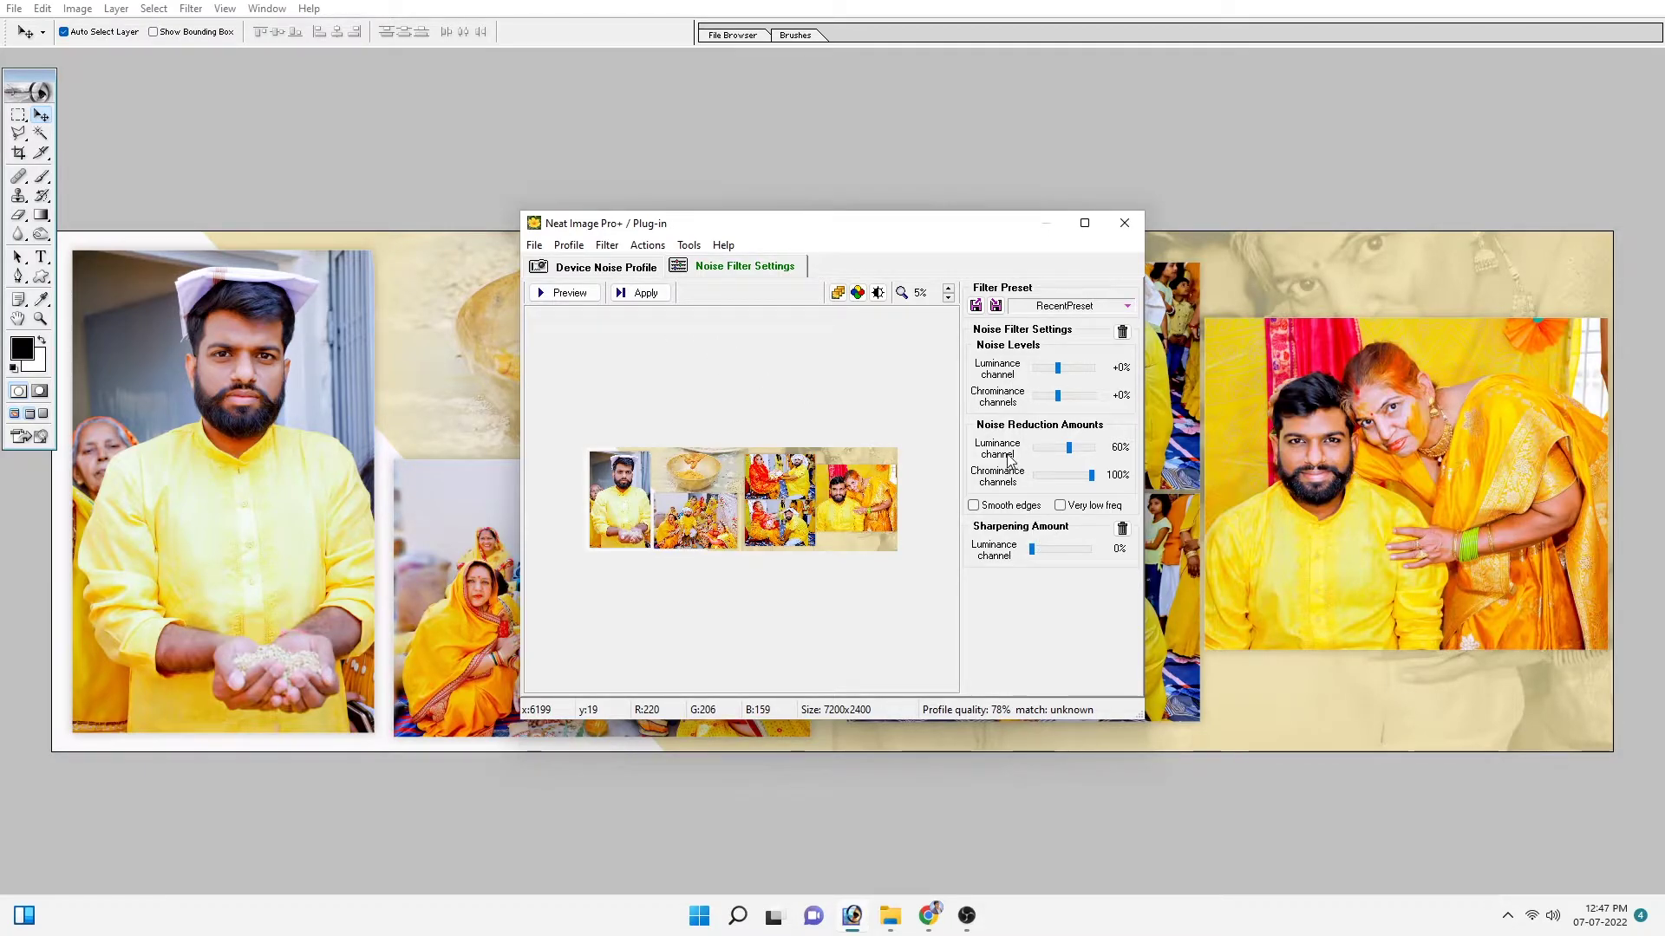
pyautogui.click(646, 294)
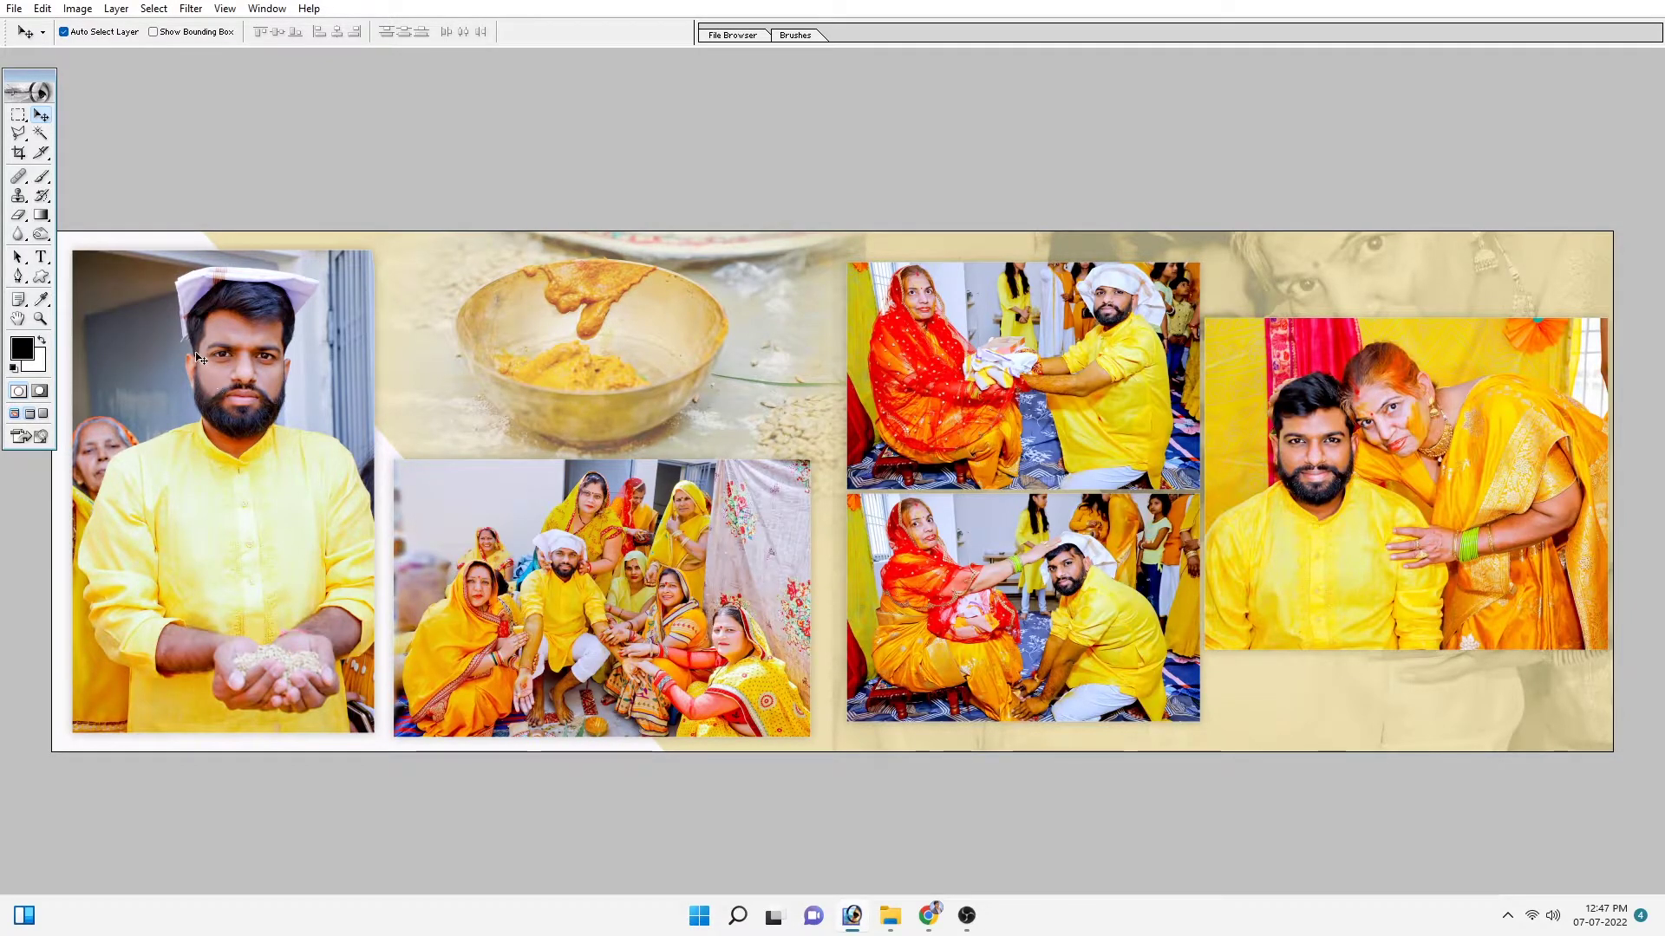
# Step: Examine the filtered page at close range, from the man's face across to the bowl and the neighbouring photos
pyautogui.moveTo(160, 273); pyautogui.dragTo(369, 460)
pyautogui.moveTo(773, 501); pyautogui.dragTo(775, 602)
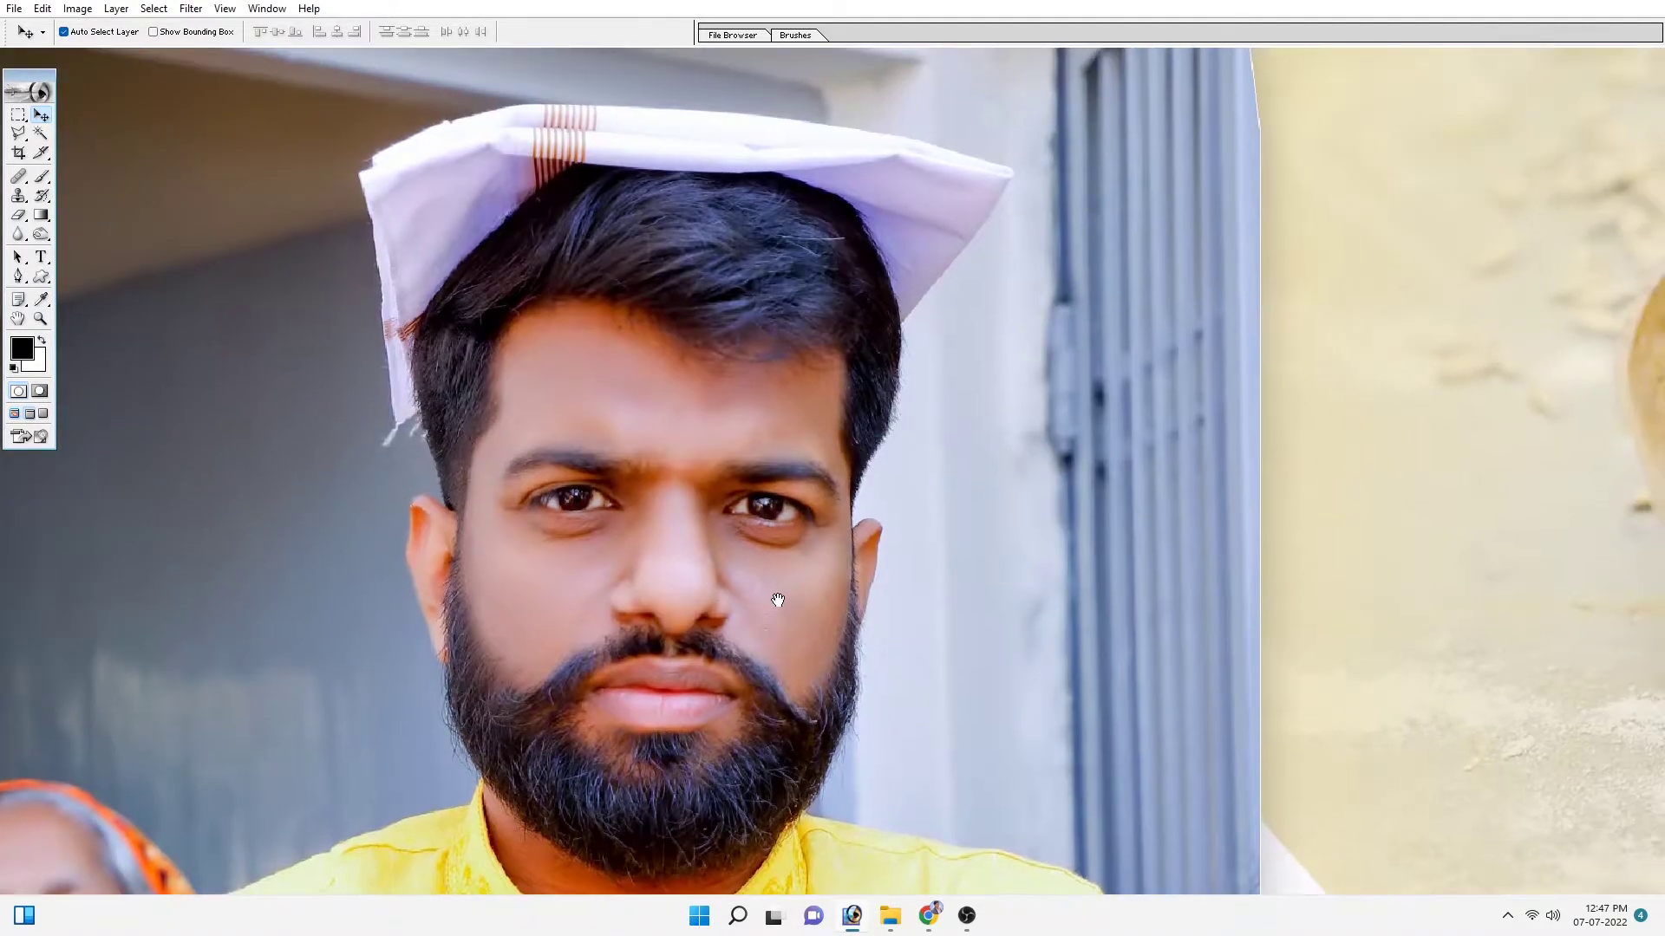
pyautogui.moveTo(612, 578); pyautogui.dragTo(502, 479)
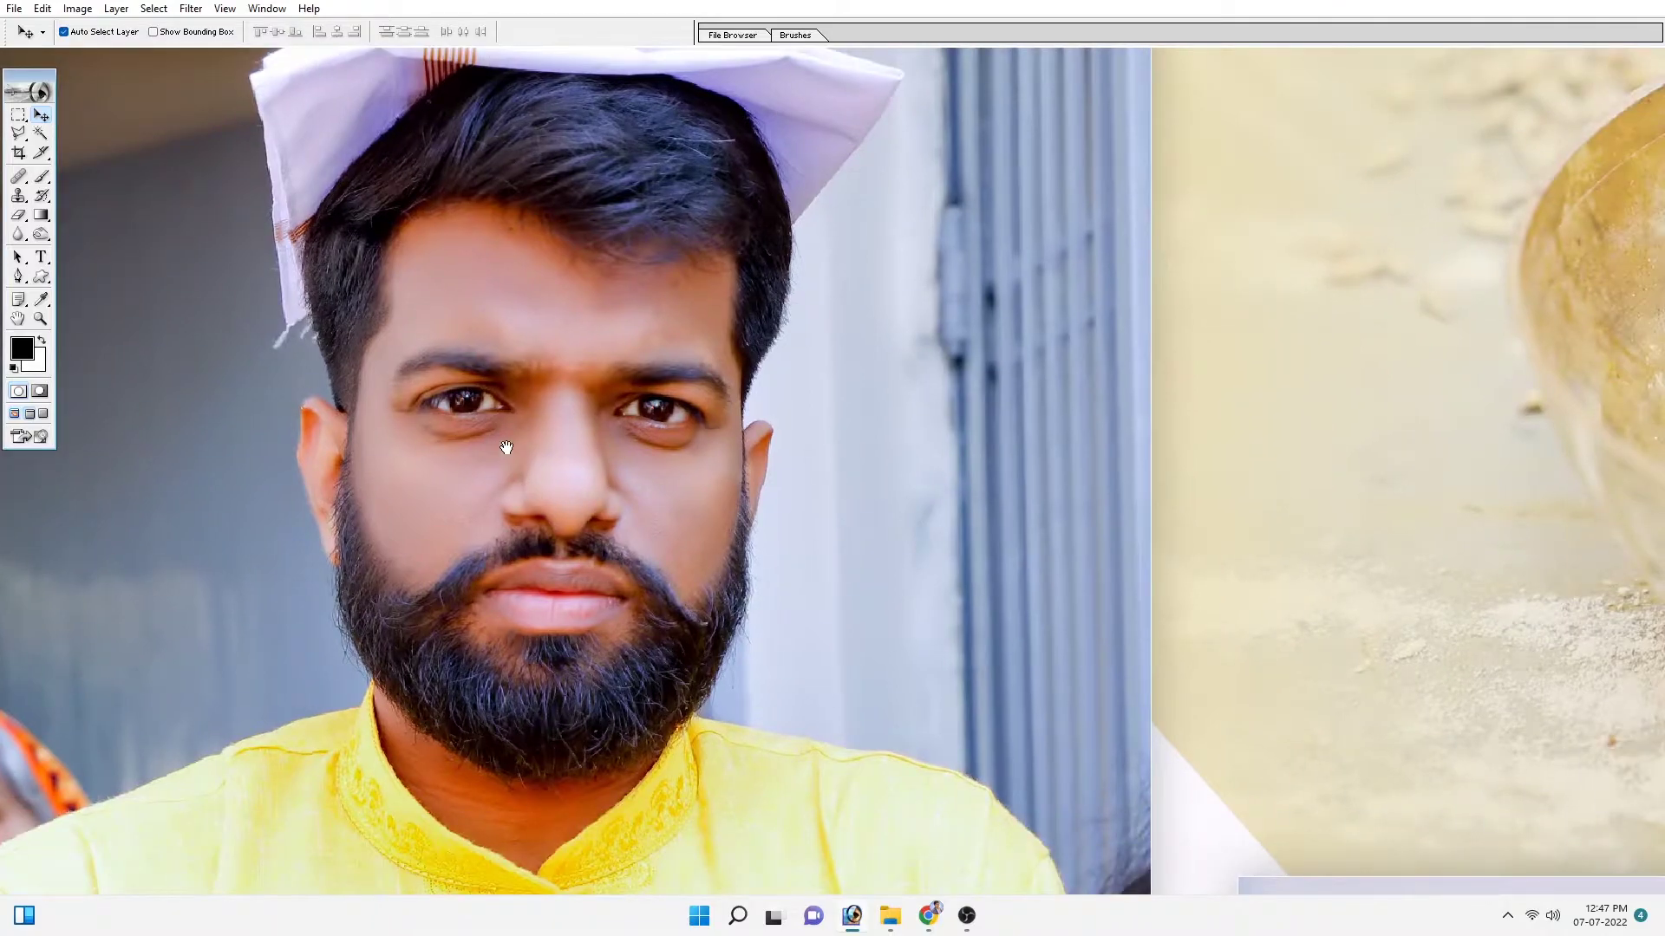
pyautogui.moveTo(963, 502); pyautogui.dragTo(679, 553)
pyautogui.moveTo(1284, 537); pyautogui.dragTo(555, 580)
pyautogui.moveTo(1283, 620); pyautogui.dragTo(531, 661)
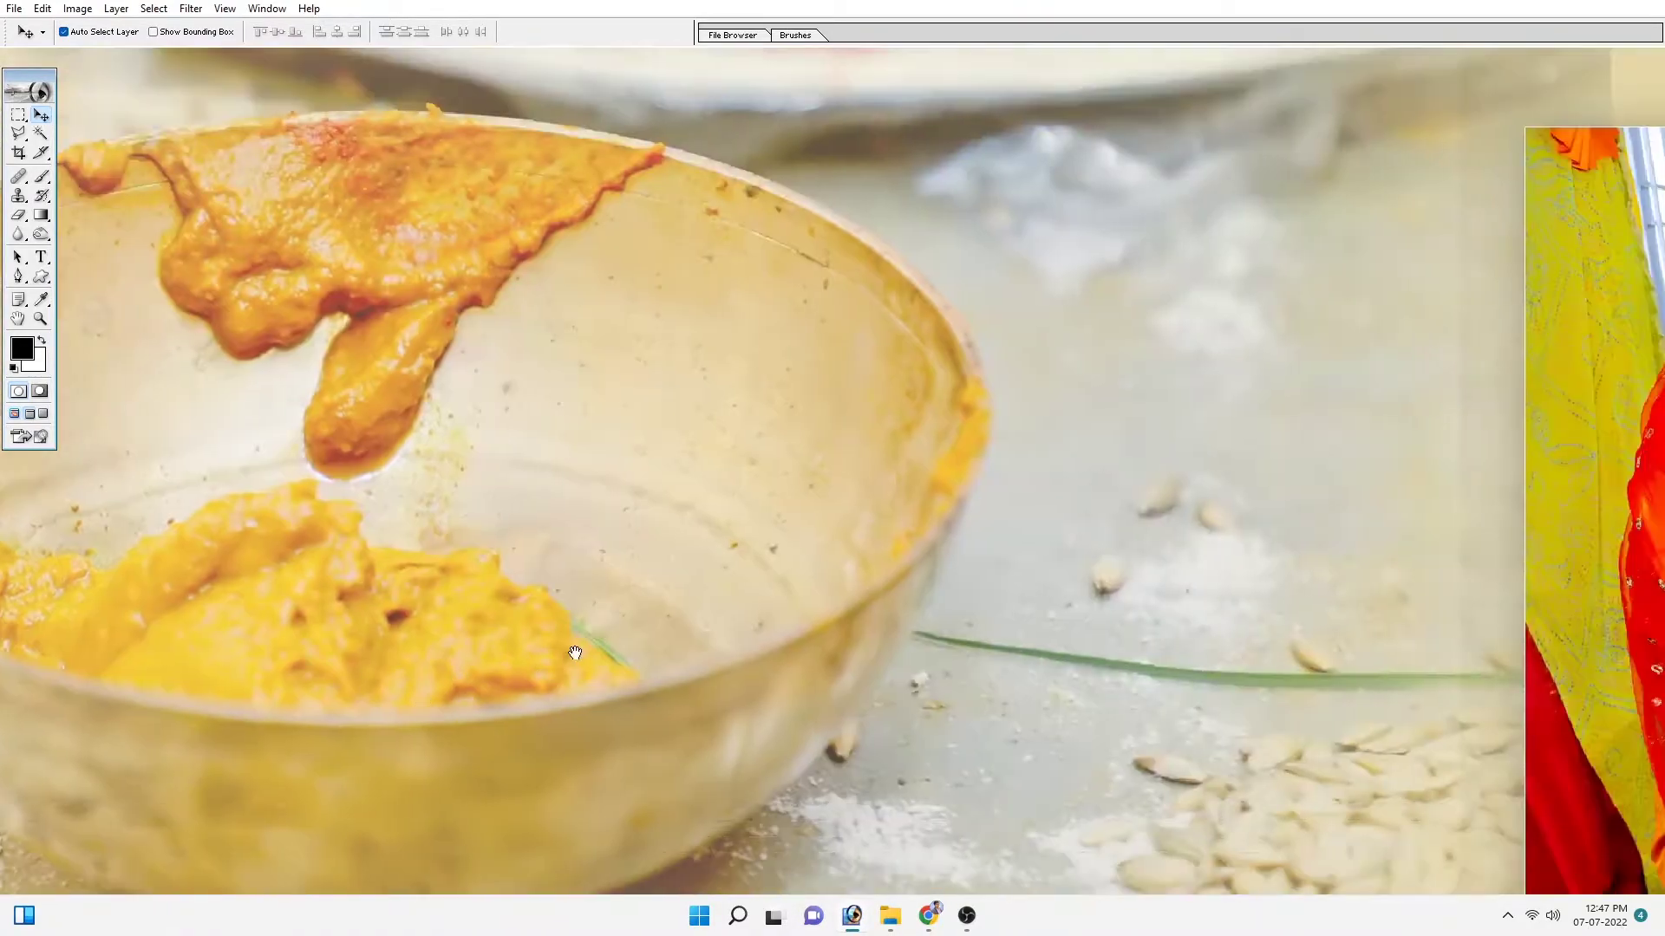
pyautogui.moveTo(1387, 572); pyautogui.dragTo(469, 607)
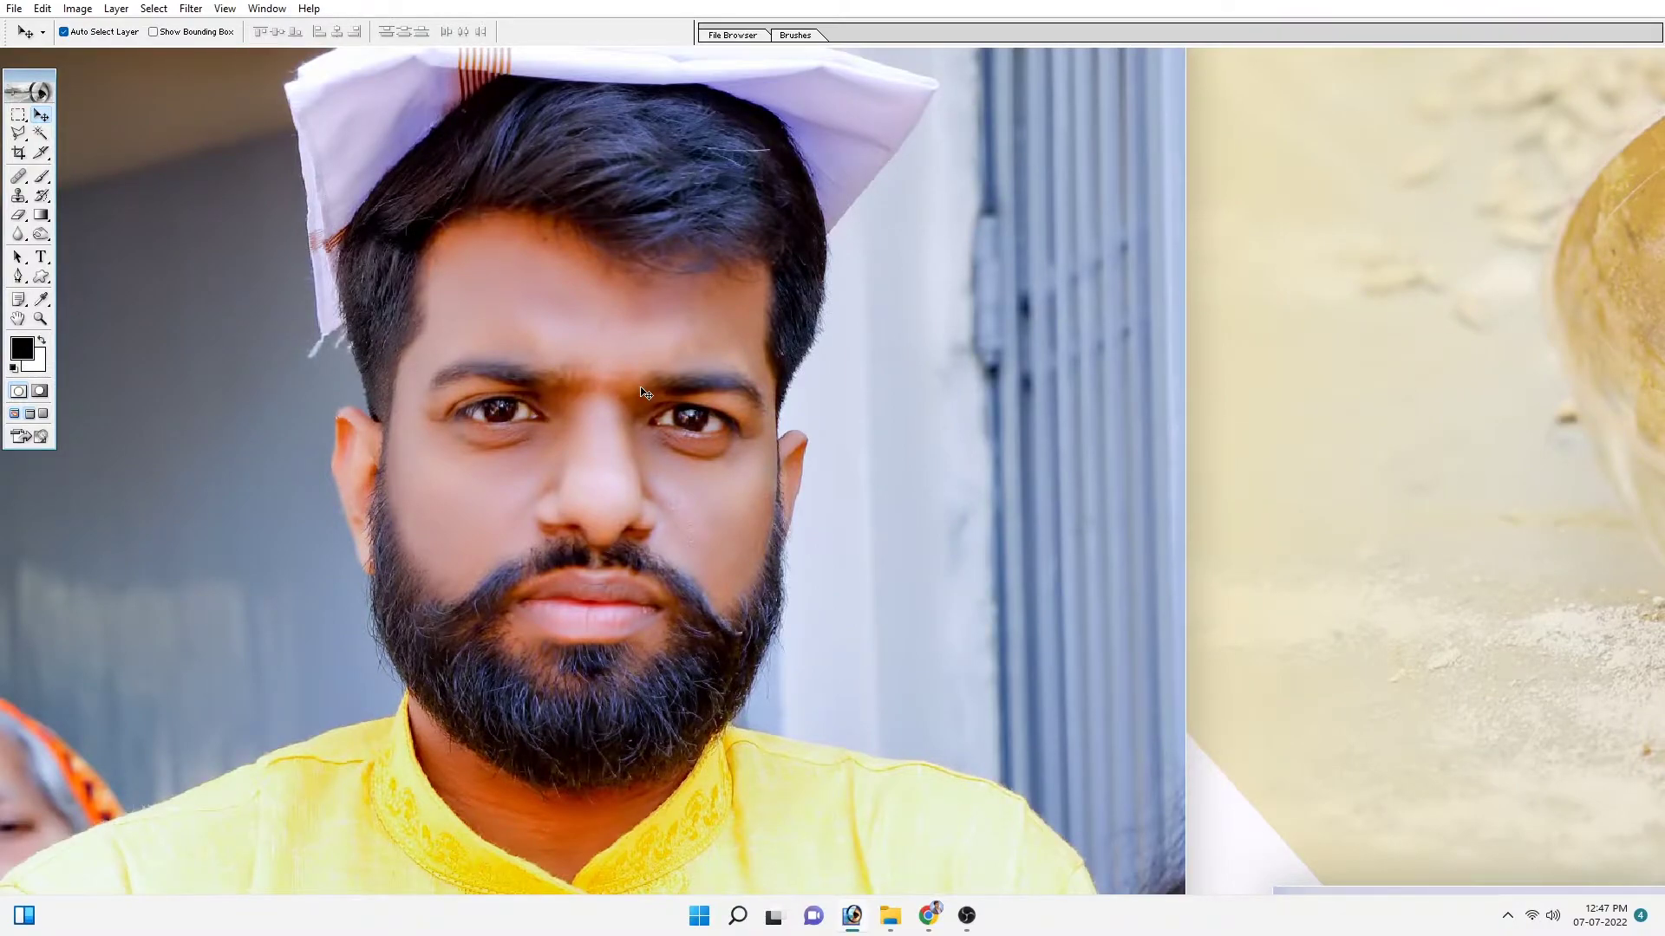
# Step: Fade the noise reduction on page 01a to about 60% opacity in Normal mode
pyautogui.hotkey('ctrl', 'shift', 'f')
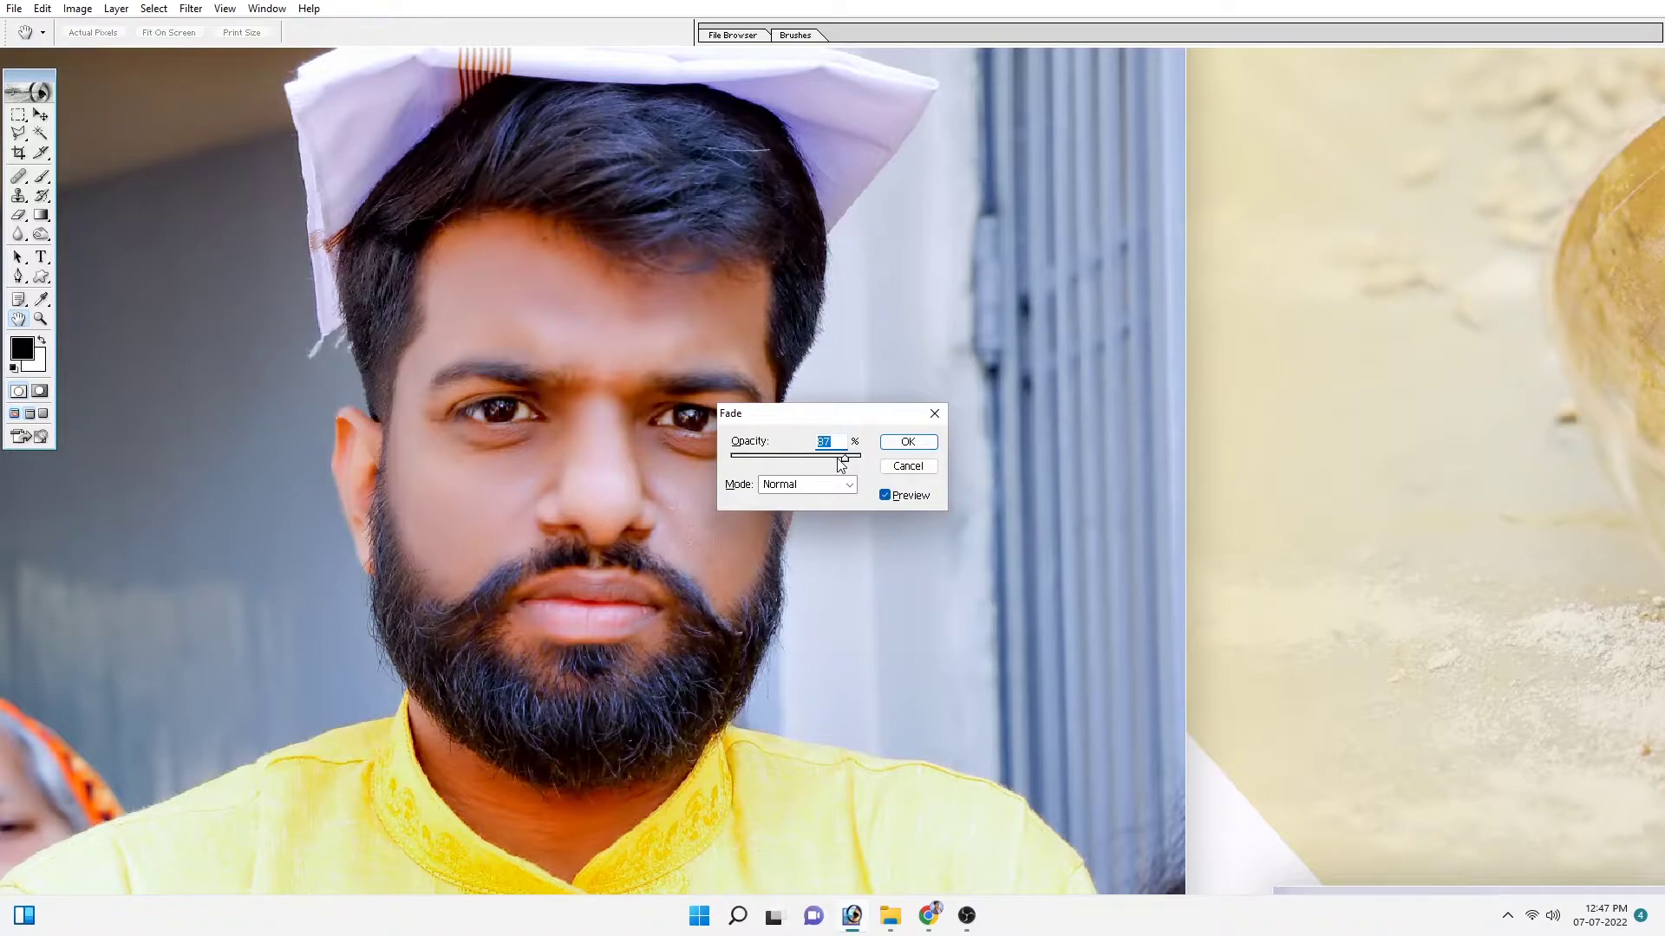
pyautogui.moveTo(832, 460); pyautogui.dragTo(797, 462)
pyautogui.moveTo(757, 465); pyautogui.dragTo(809, 472)
pyautogui.press('v')
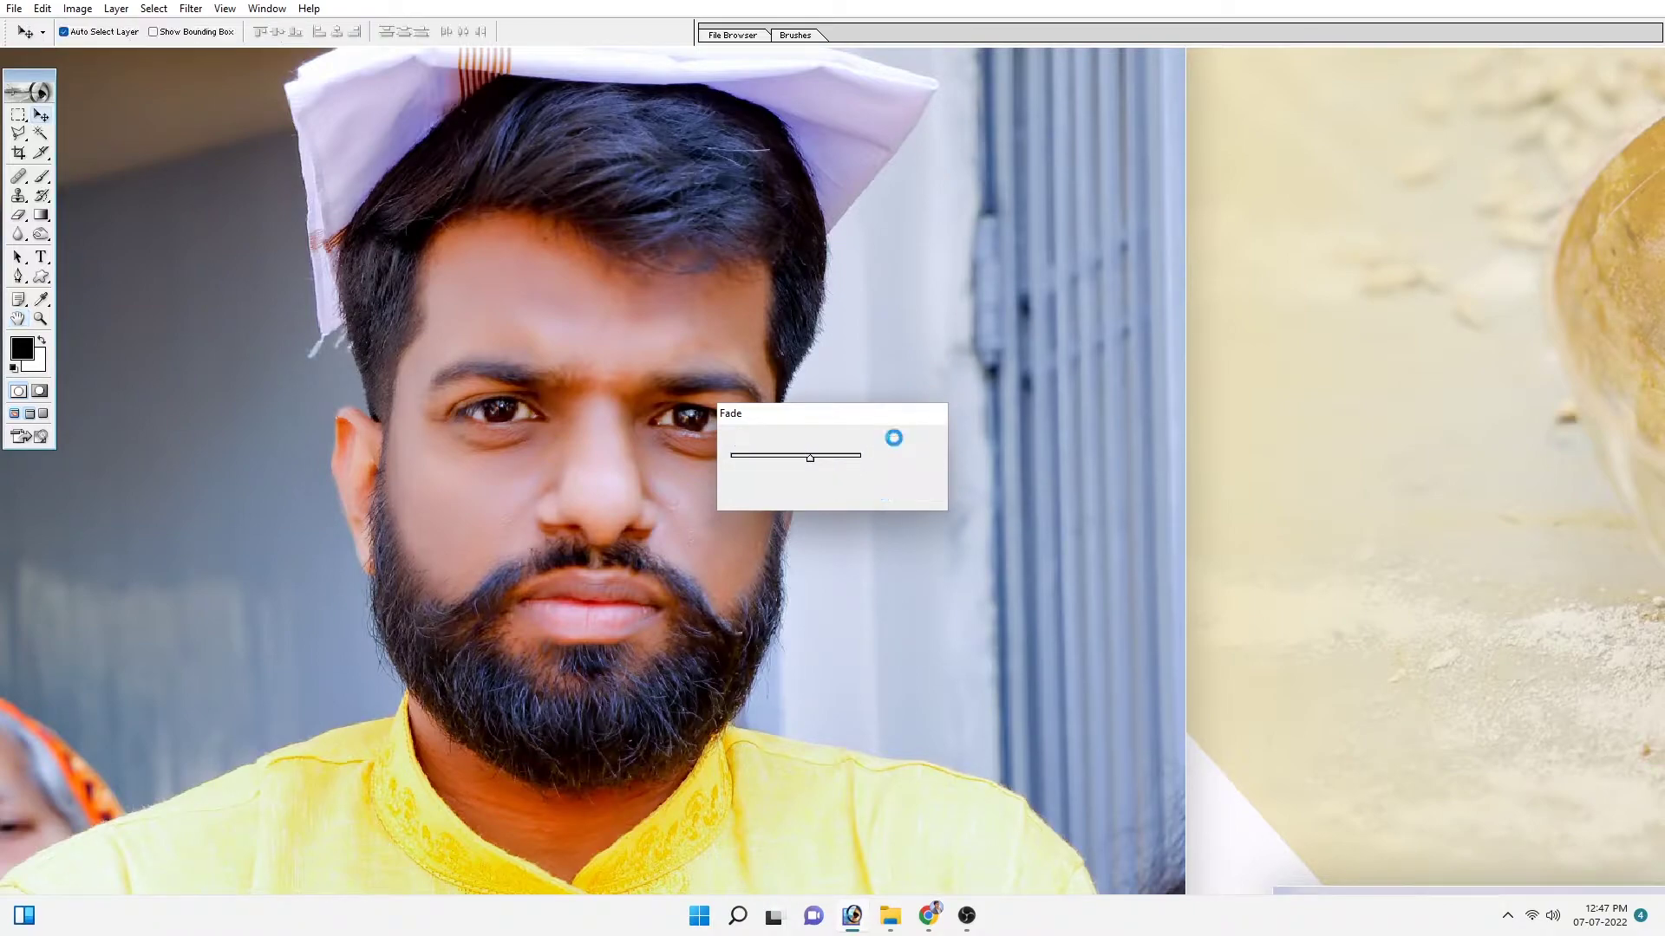
pyautogui.click(901, 444)
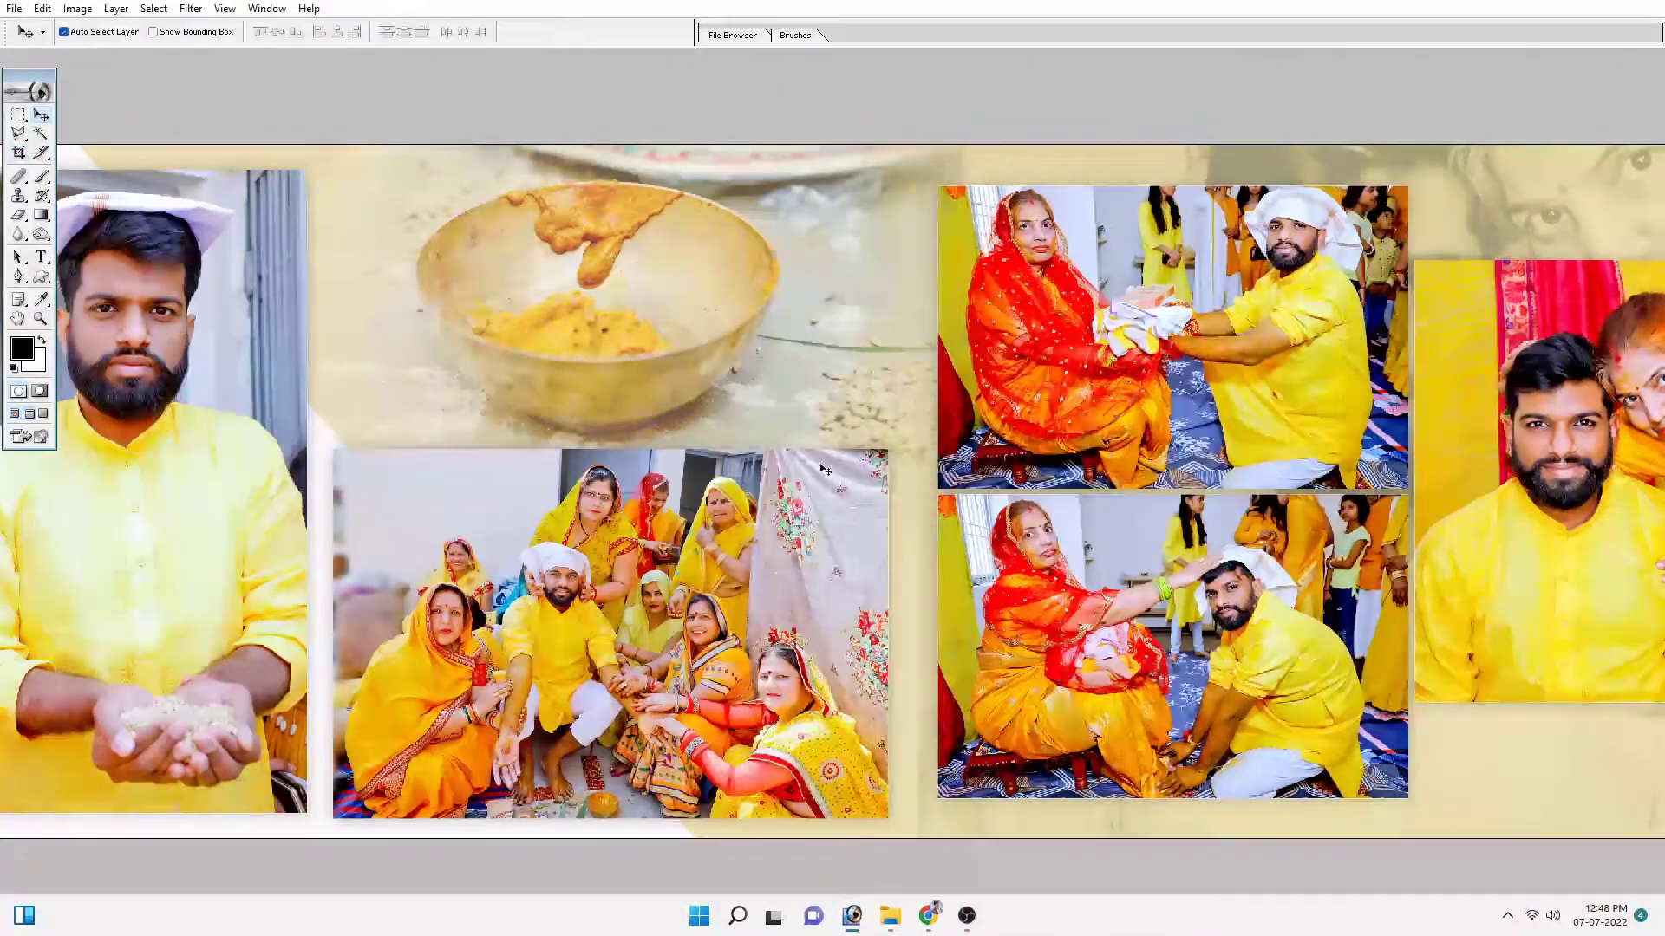
# Step: Close page 01a without saving and open album page 02 from the Mohit Album folder
pyautogui.press('c')
pyautogui.hotkey('ctrl', 'w')
pyautogui.press('n')
pyautogui.press('v')
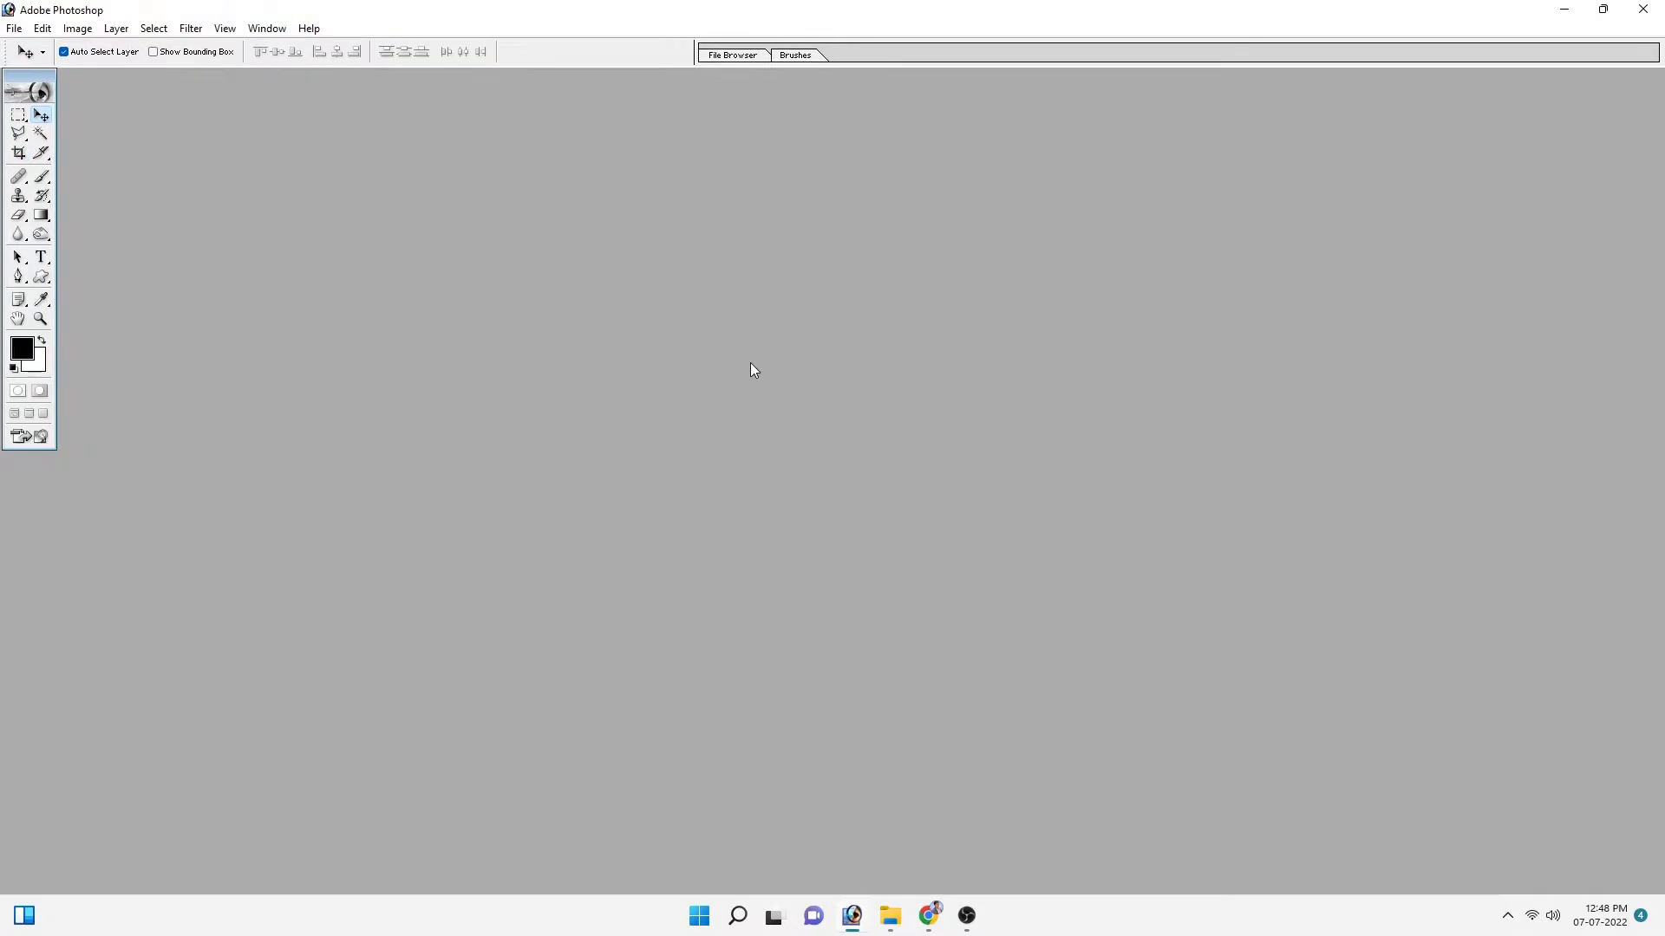
pyautogui.hotkey('alt', 'Tab')
pyautogui.doubleClick(444, 464)
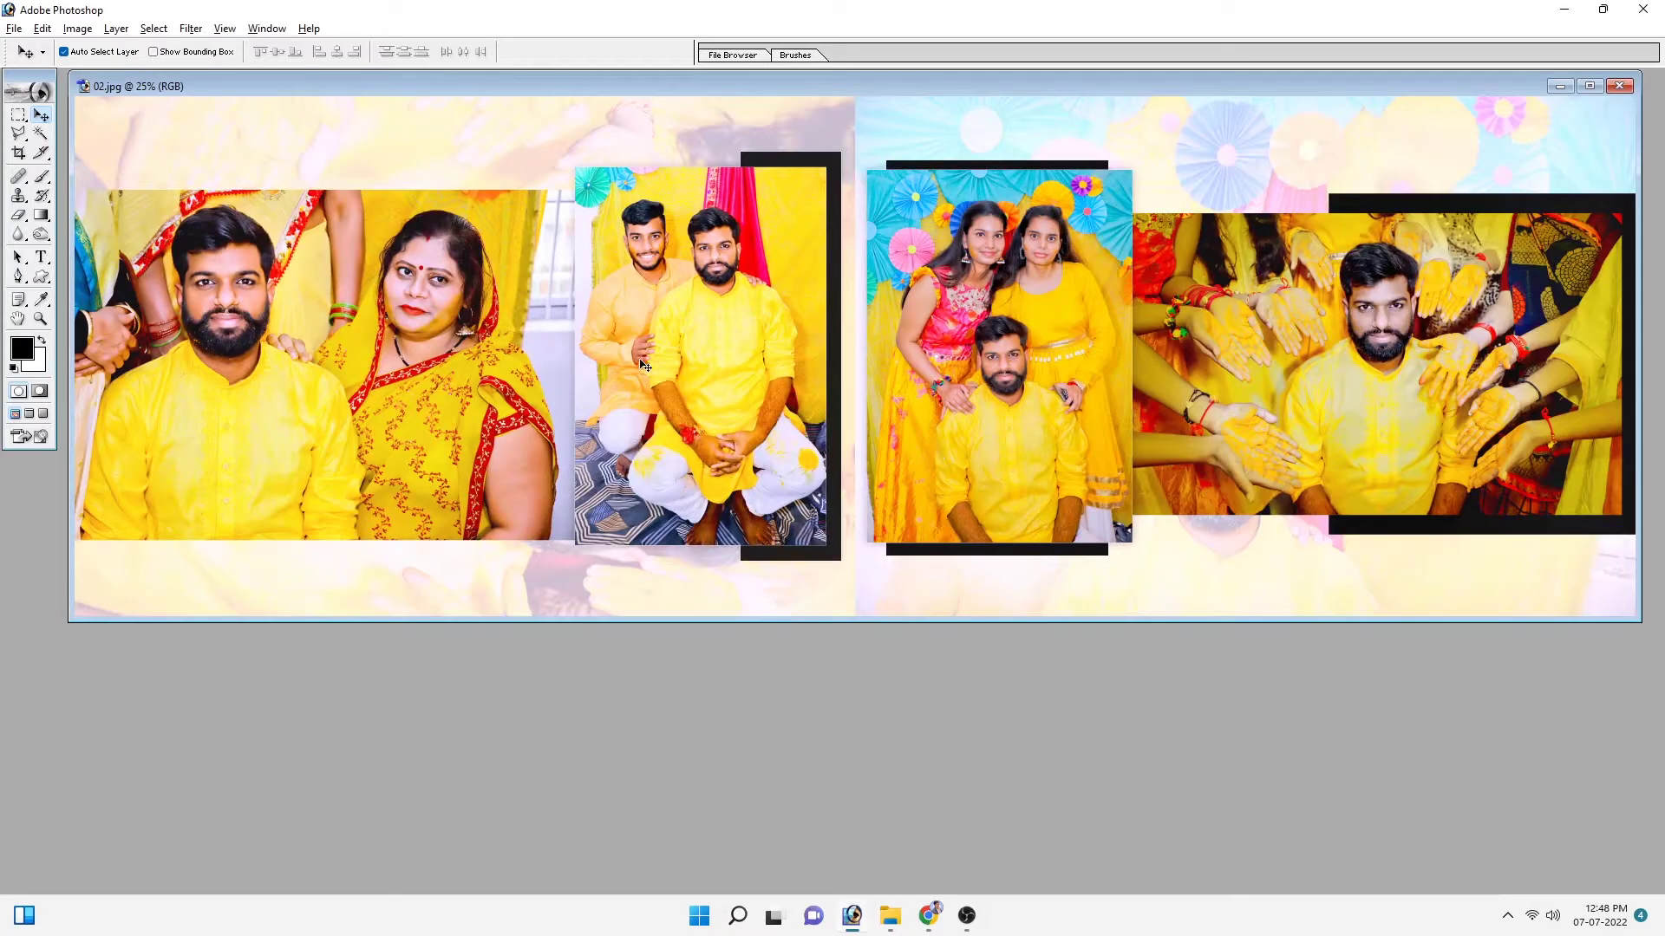
# Step: Apply Neat Image's Reduce Noise filter to page 02 with the existing noise filter settings, skipping registration
pyautogui.click(190, 29)
pyautogui.moveTo(347, 450)
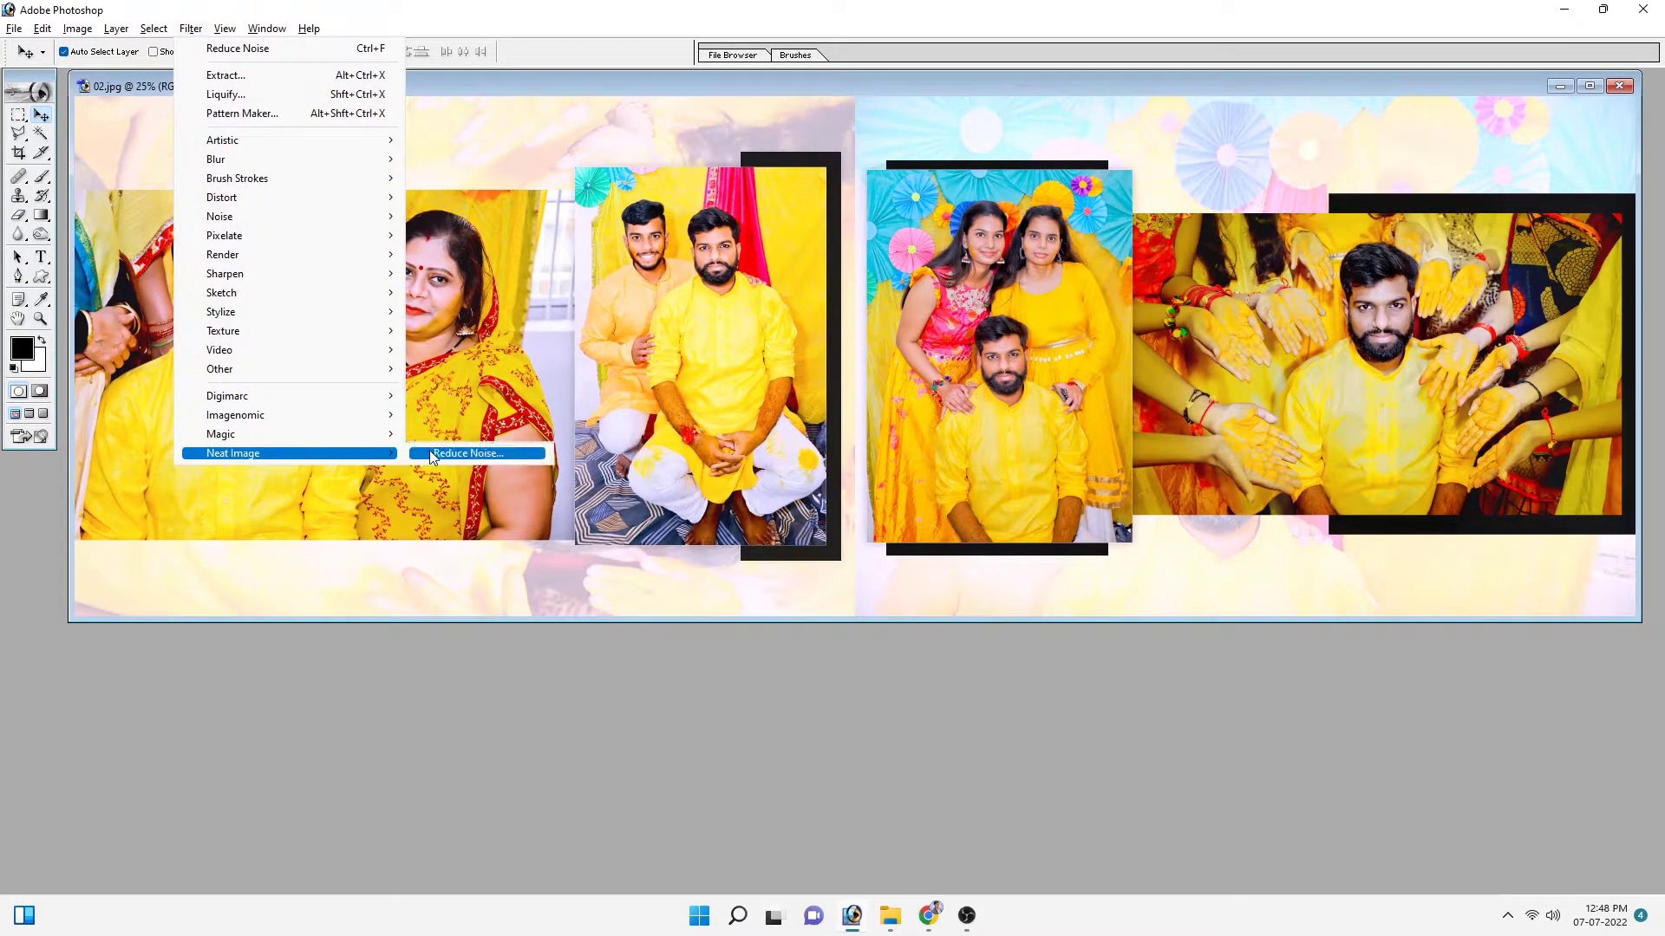
pyautogui.click(460, 453)
pyautogui.moveTo(859, 385); pyautogui.dragTo(756, 262)
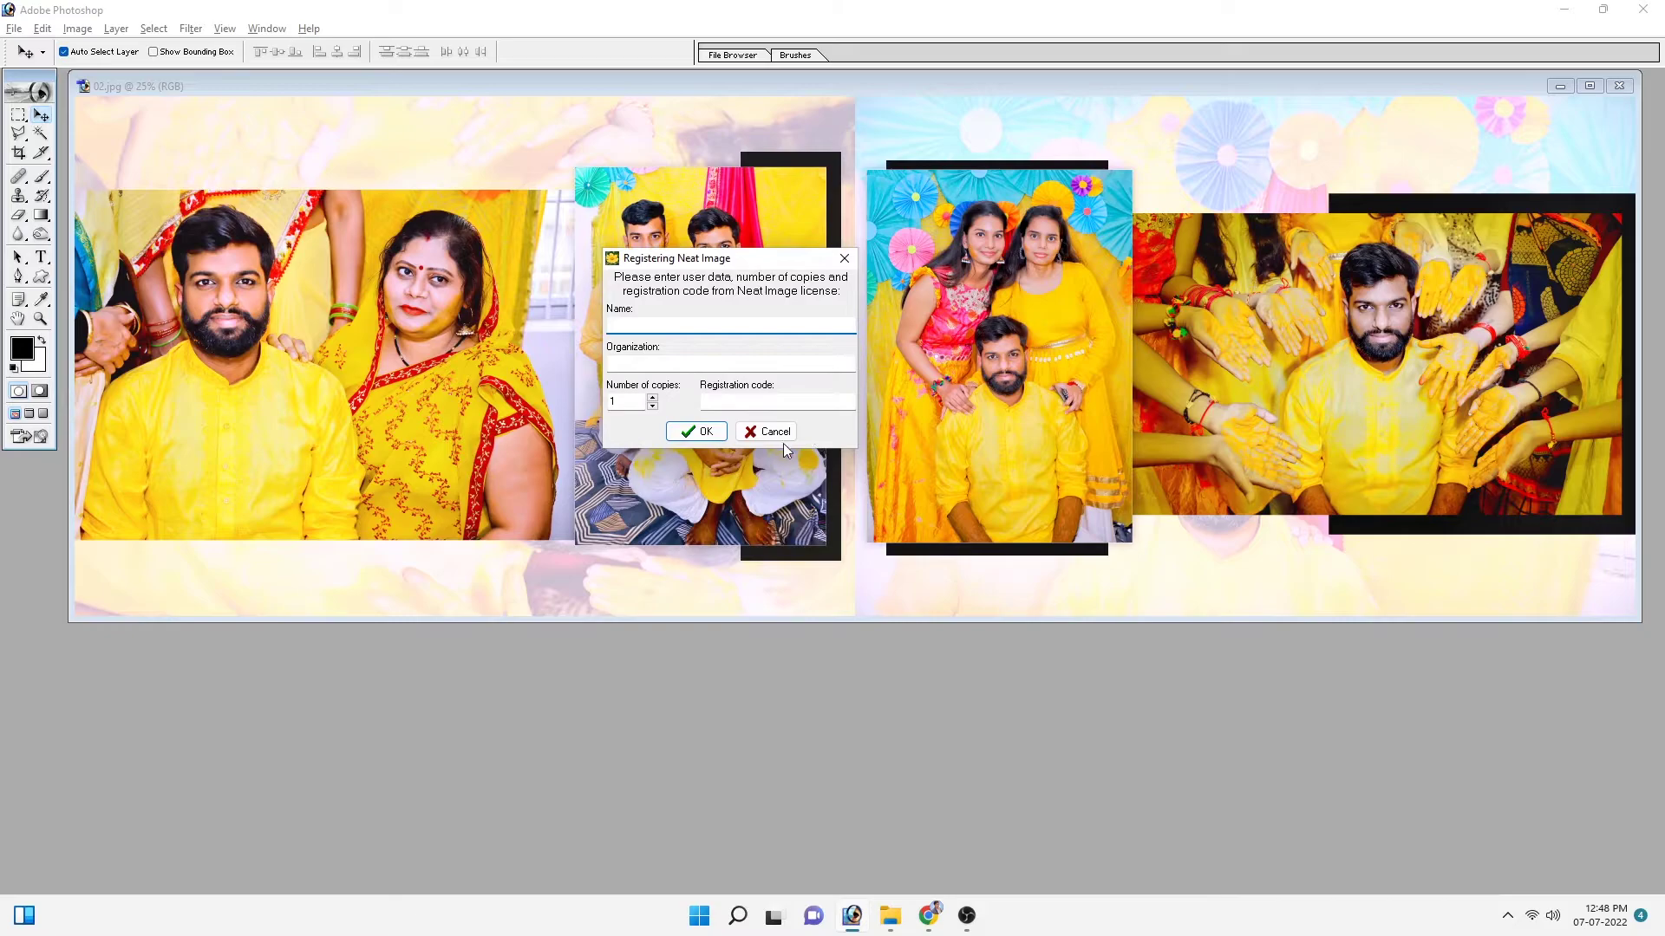
pyautogui.click(779, 434)
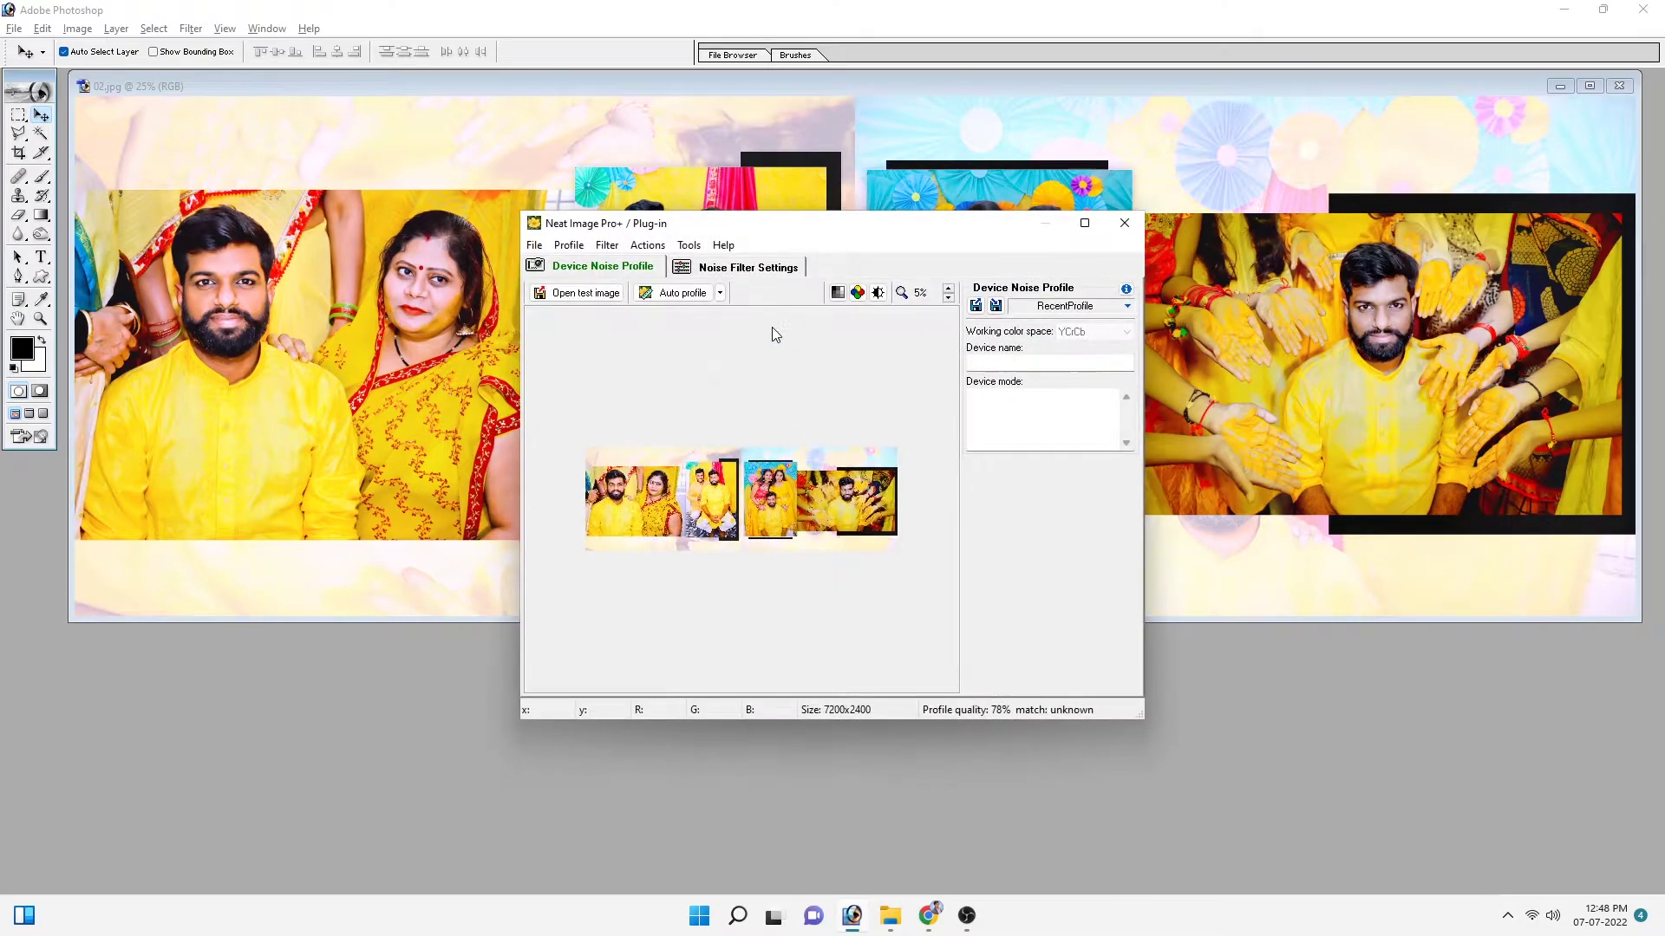
pyautogui.click(763, 274)
pyautogui.click(645, 294)
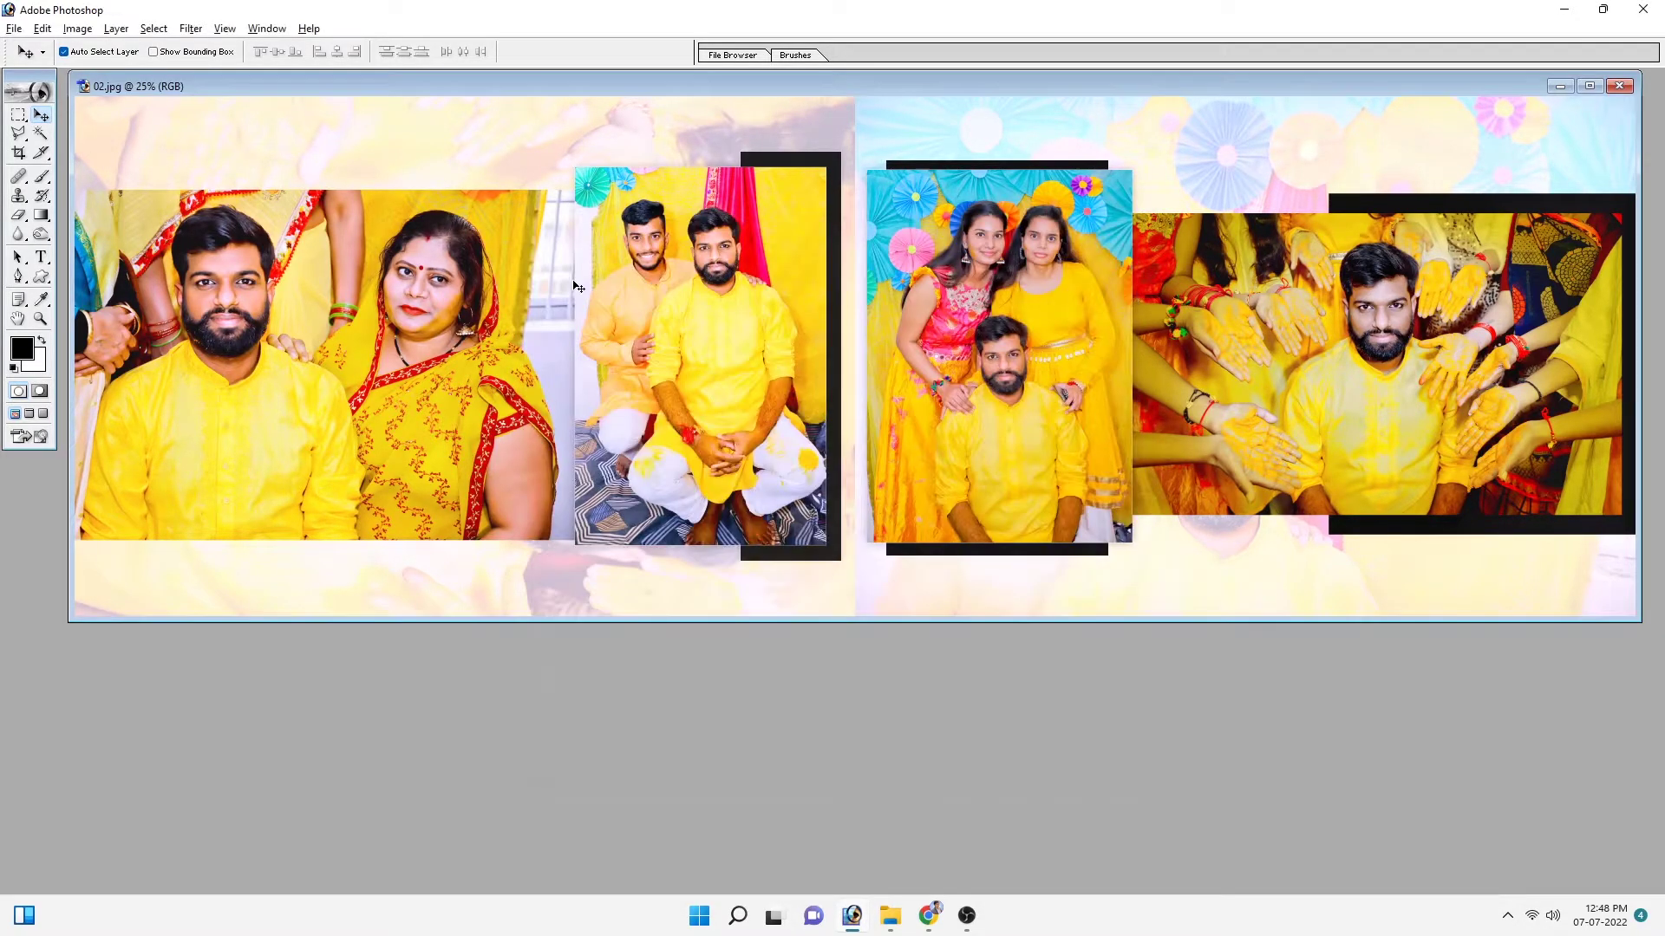
# Step: Check the couple's faces up close in full-screen view and fade the noise reduction to roughly half opacity in Normal mode
pyautogui.press('f')
pyautogui.moveTo(548, 327); pyautogui.dragTo(210, 530)
pyautogui.moveTo(273, 461); pyautogui.dragTo(706, 484)
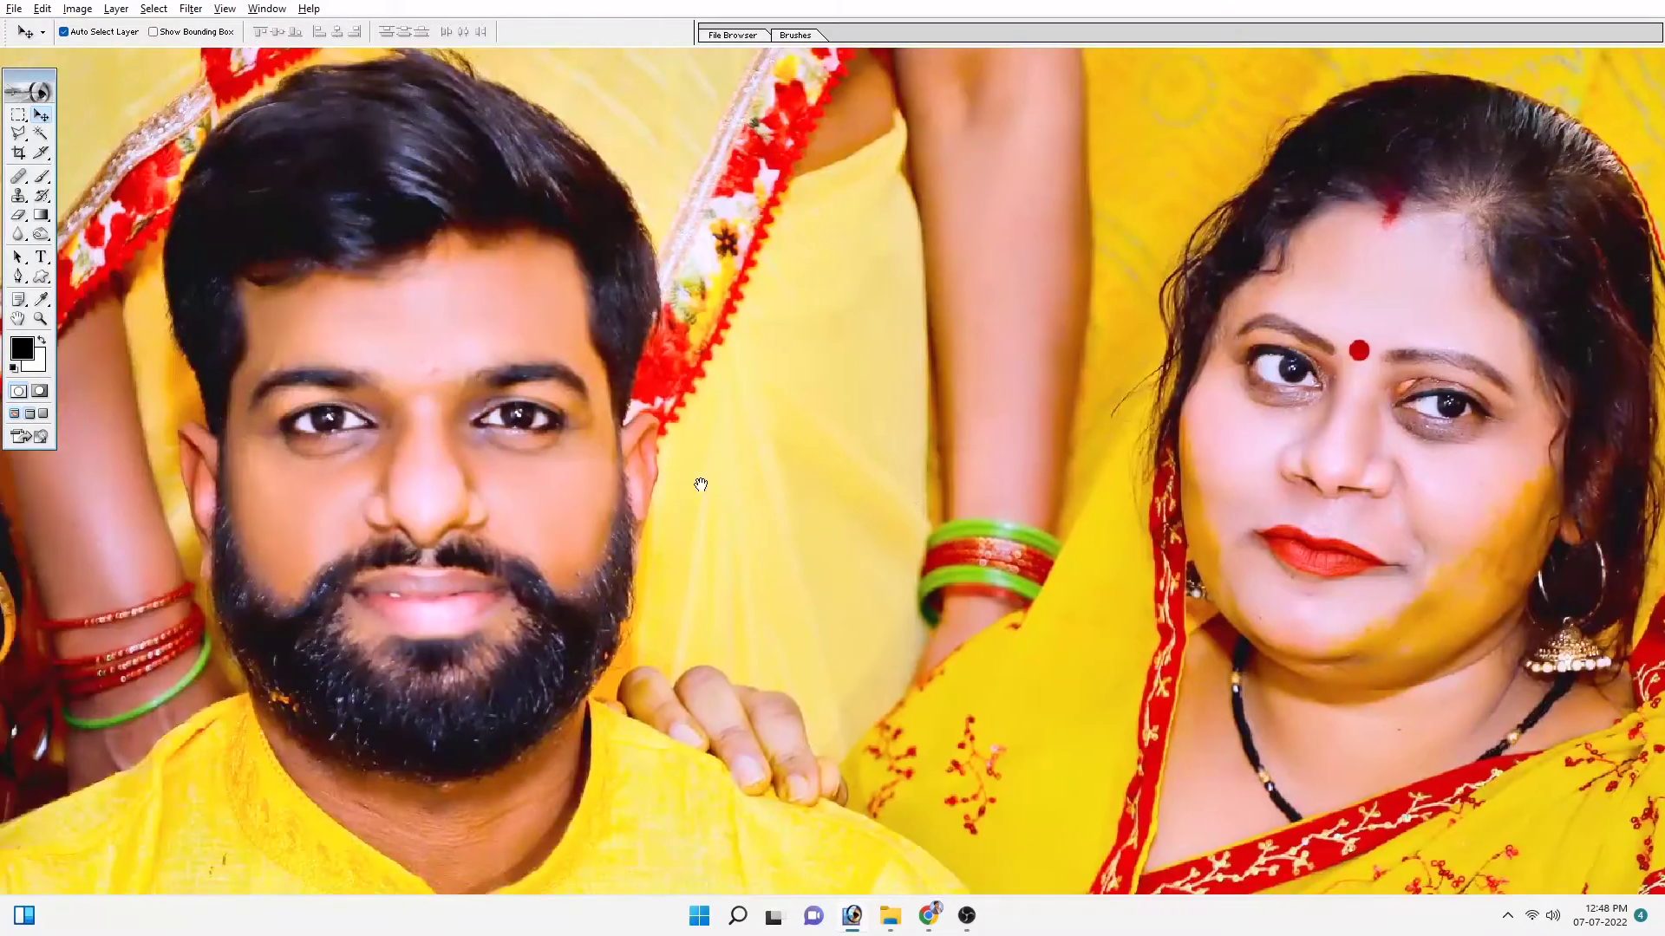
pyautogui.hotkey('ctrl', 'shift', 'f')
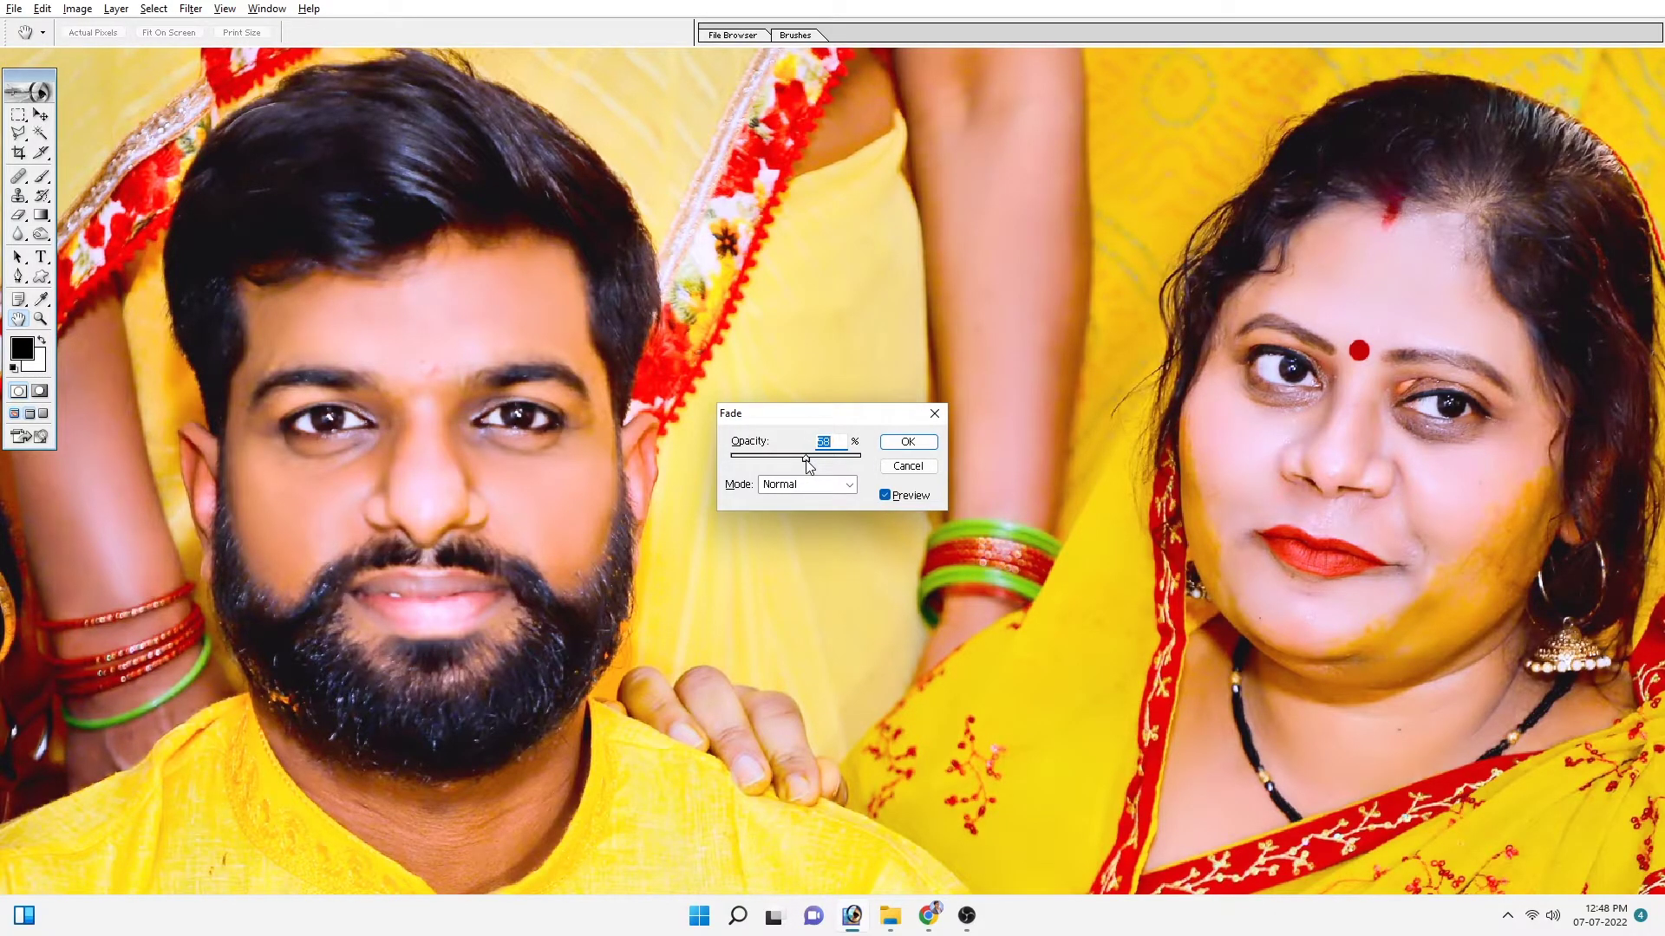
pyautogui.moveTo(807, 466); pyautogui.dragTo(798, 466)
pyautogui.click(907, 443)
pyautogui.press('c')
pyautogui.press('v')
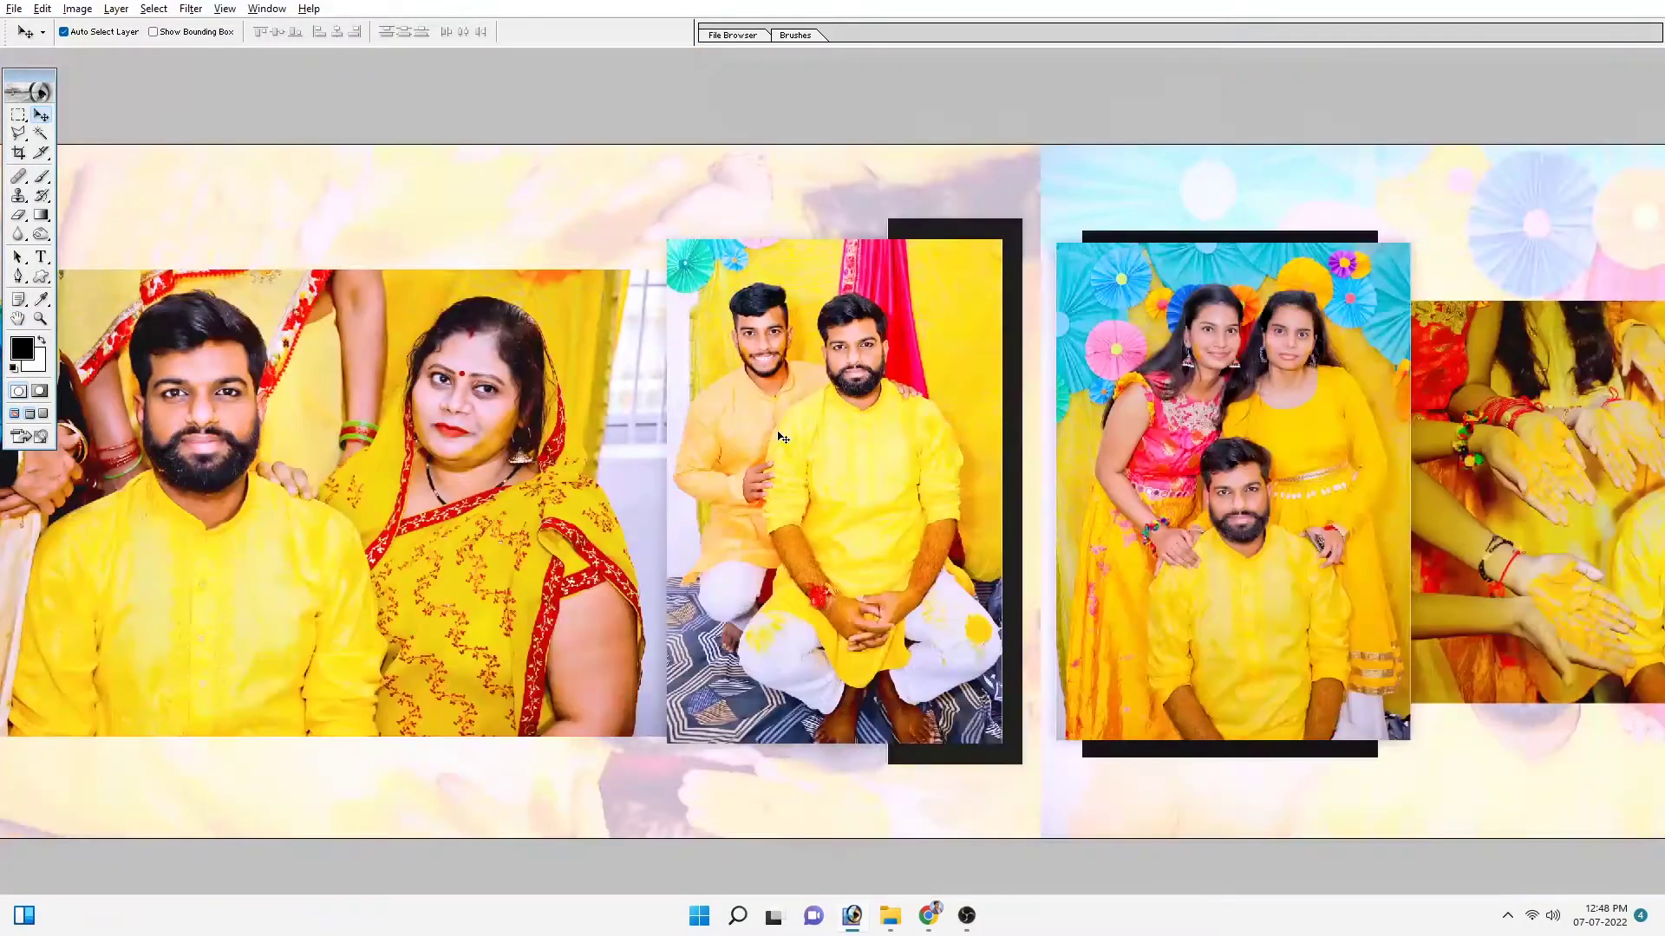
# Step: Close page 02 without saving and open the Jaimala album page from the Mohit Album folder in Photoshop
pyautogui.hotkey('ctrl', 'w')
pyautogui.press('n')
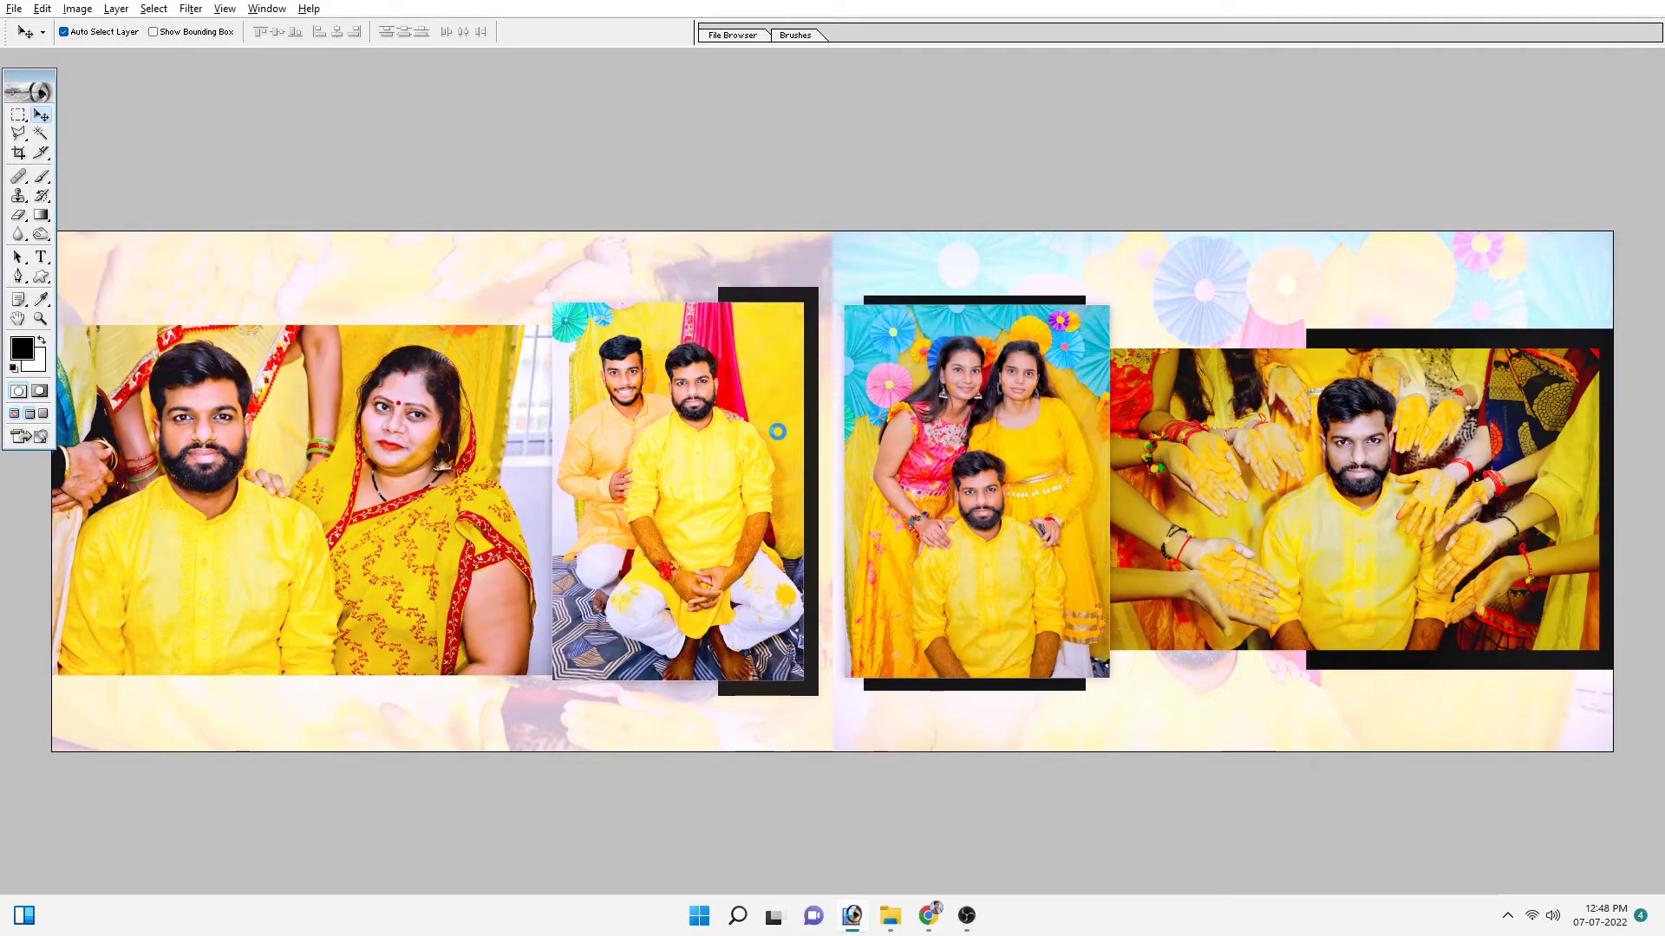
pyautogui.hotkey('alt', 'Tab')
pyautogui.scroll(-6, 673, 451)
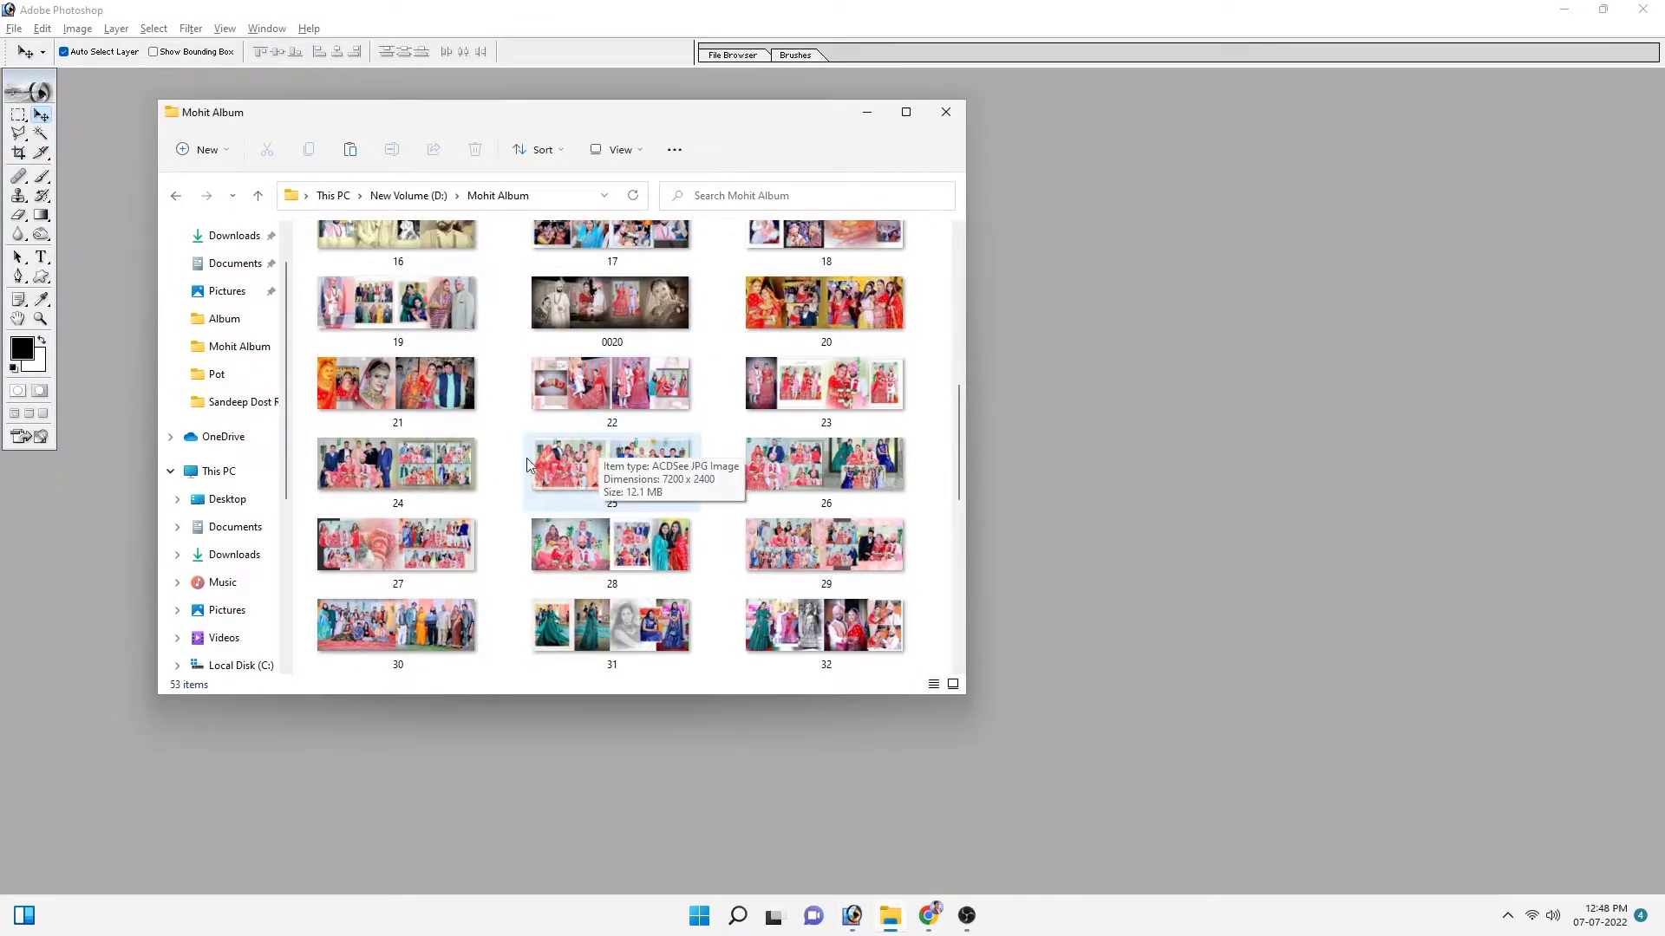
pyautogui.moveTo(824, 464); pyautogui.dragTo(1047, 408)
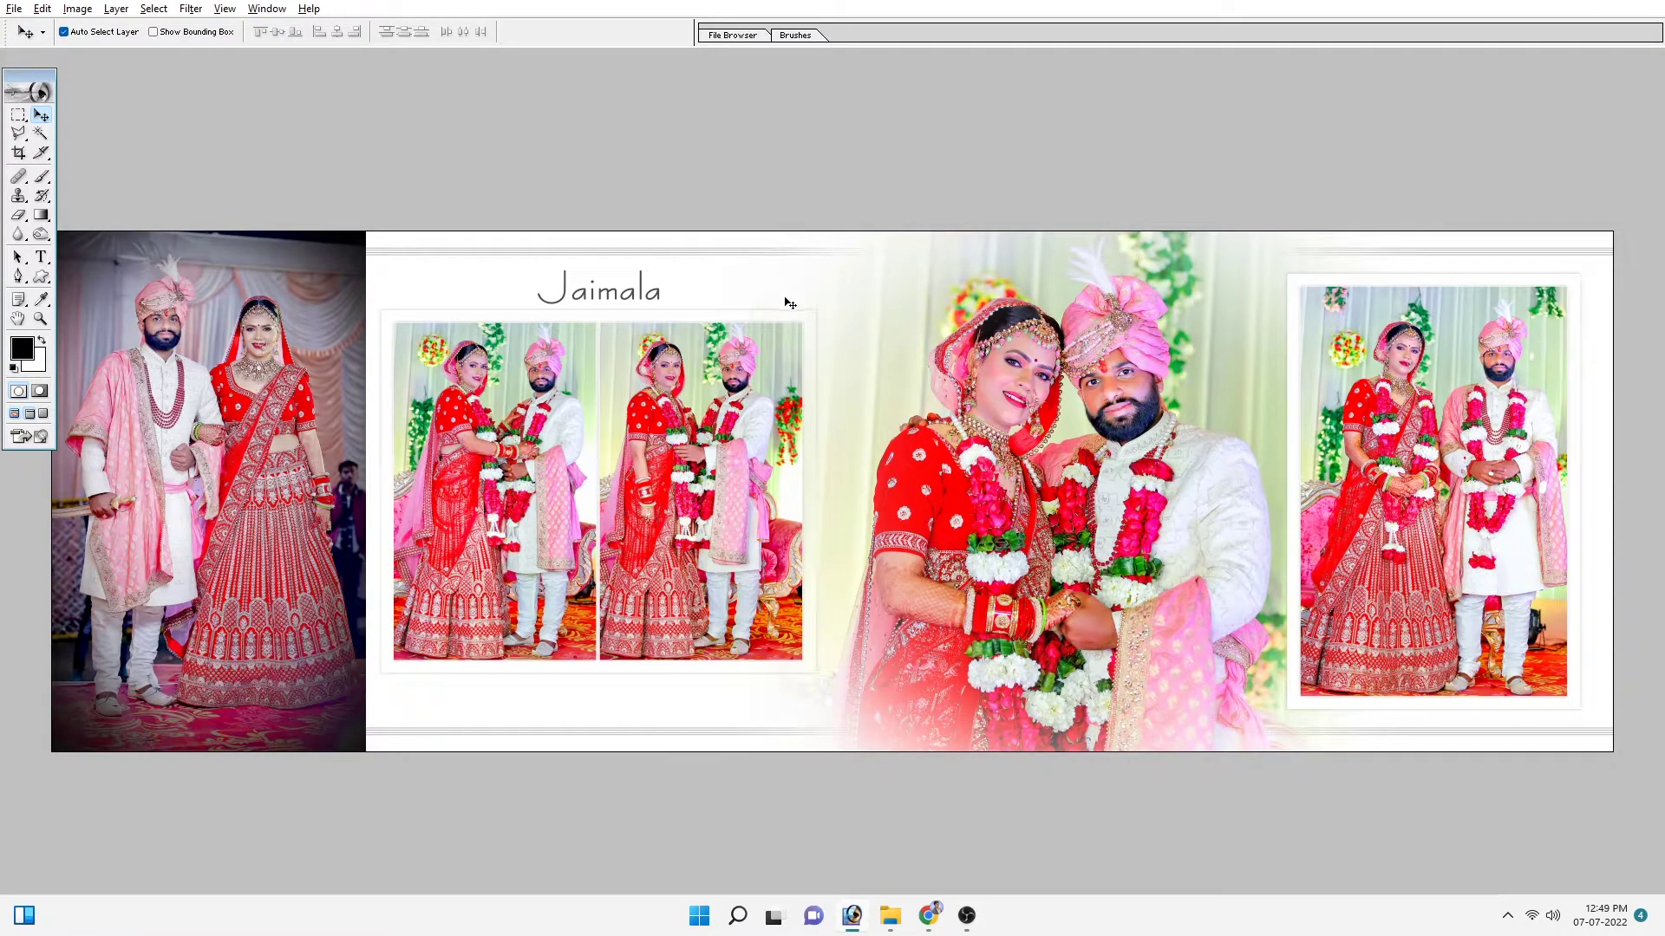
# Step: Apply Neat Image's Reduce Noise filter to the Jaimala page with the existing noise filter settings, skipping registration
pyautogui.click(192, 9)
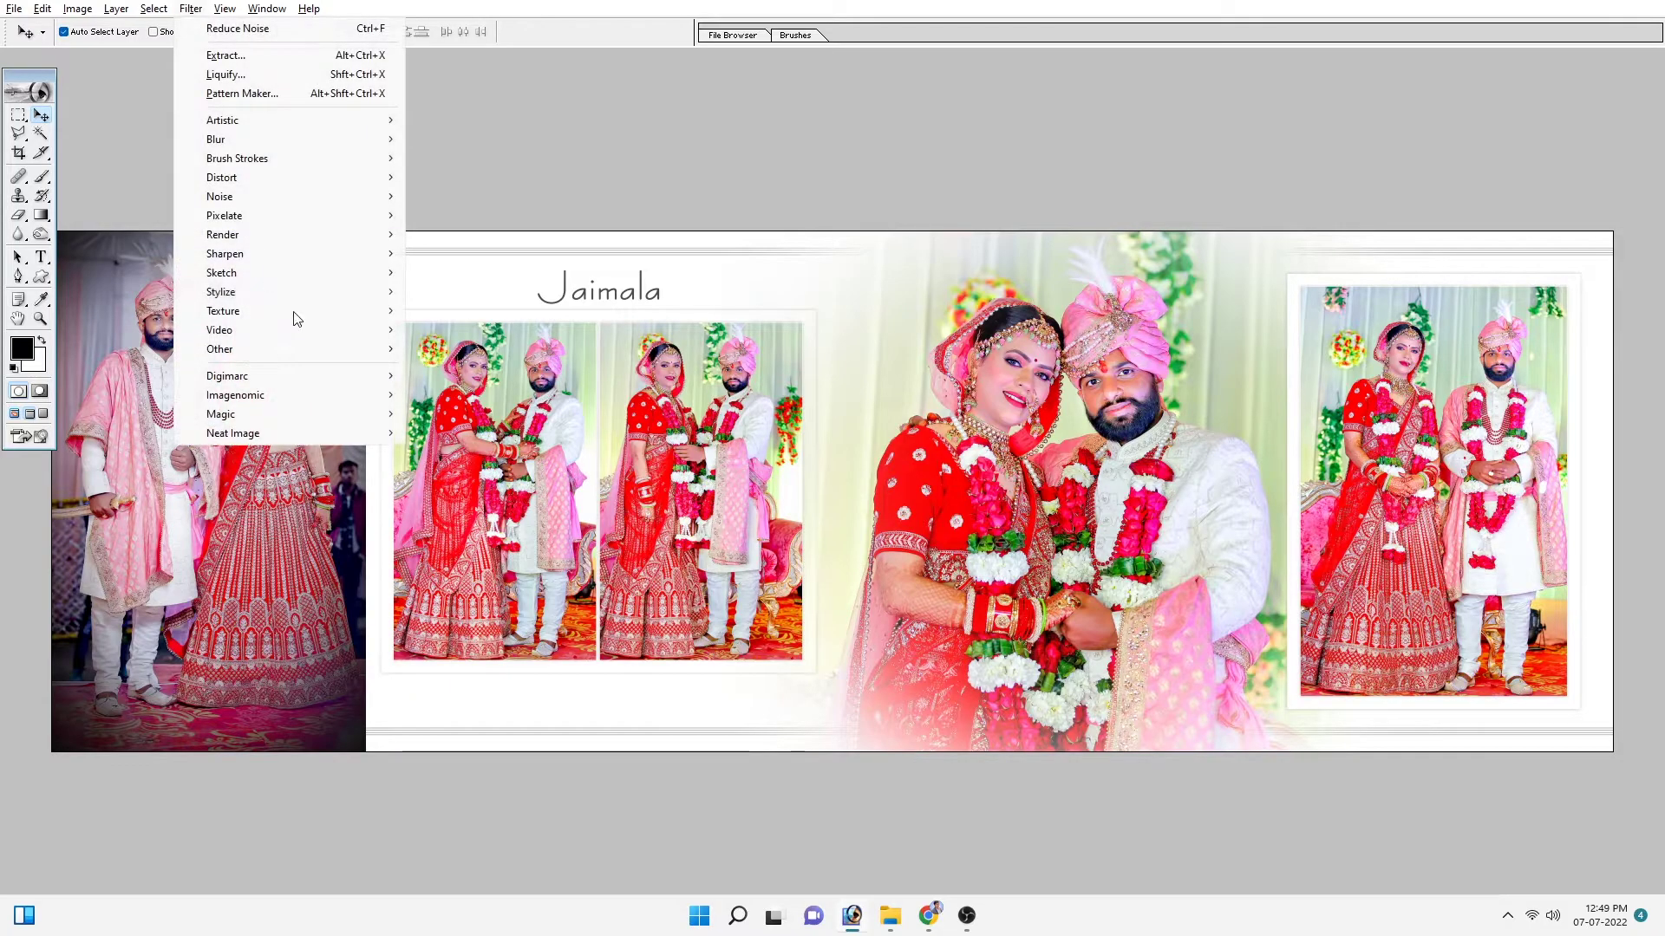
pyautogui.click(468, 430)
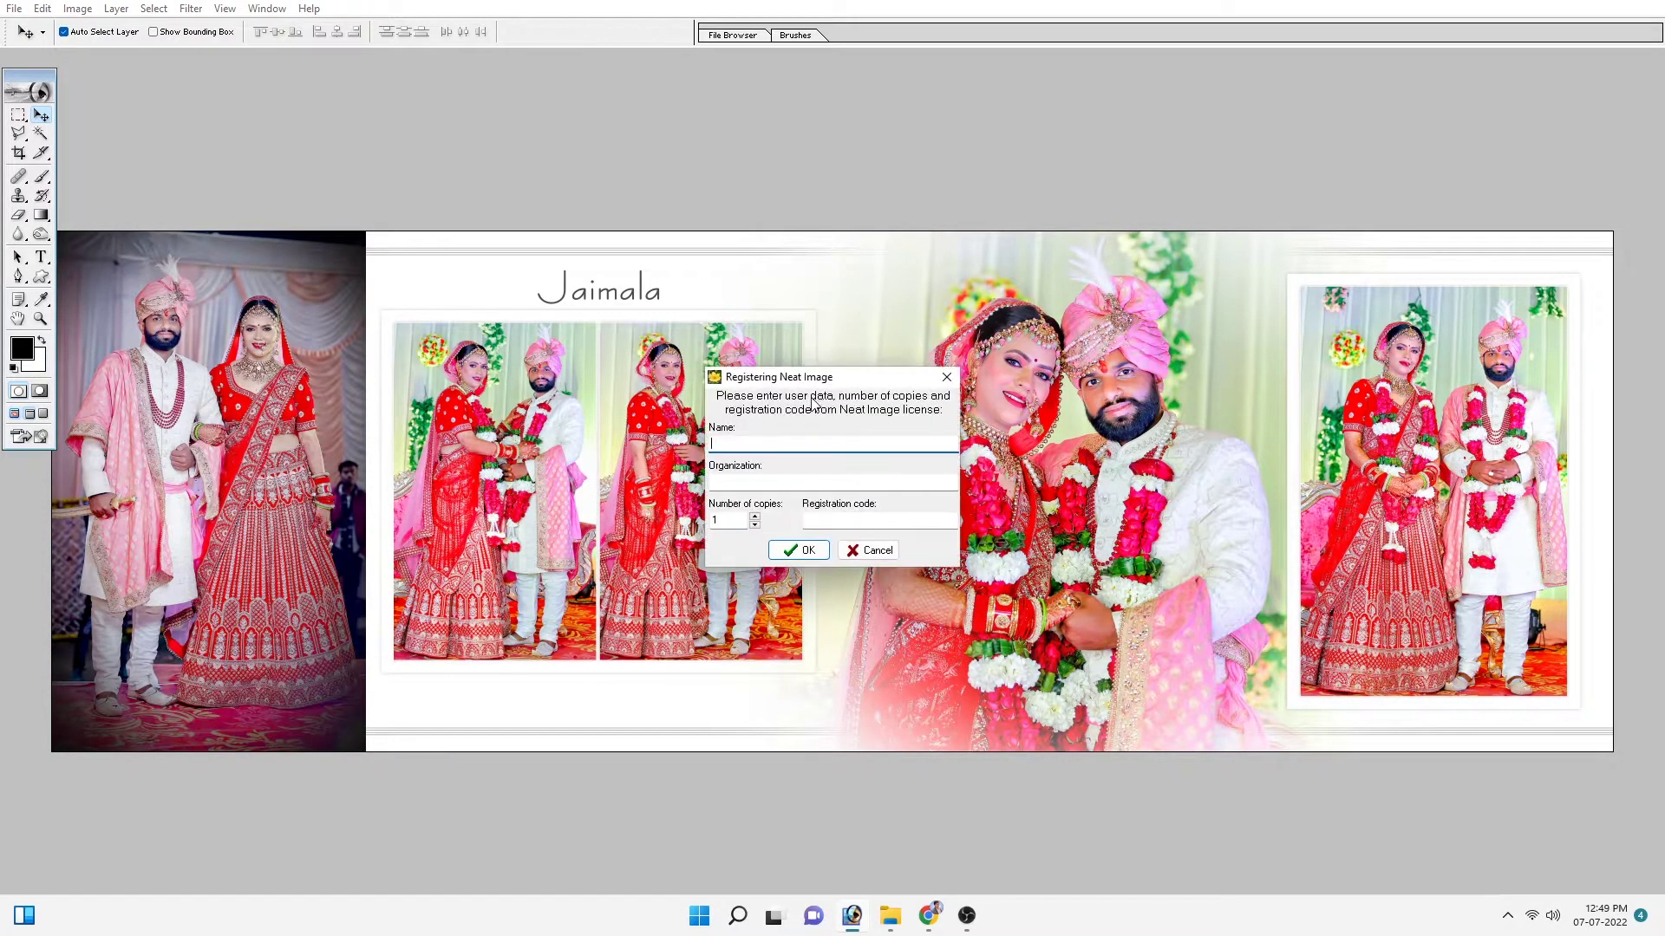
pyautogui.click(946, 377)
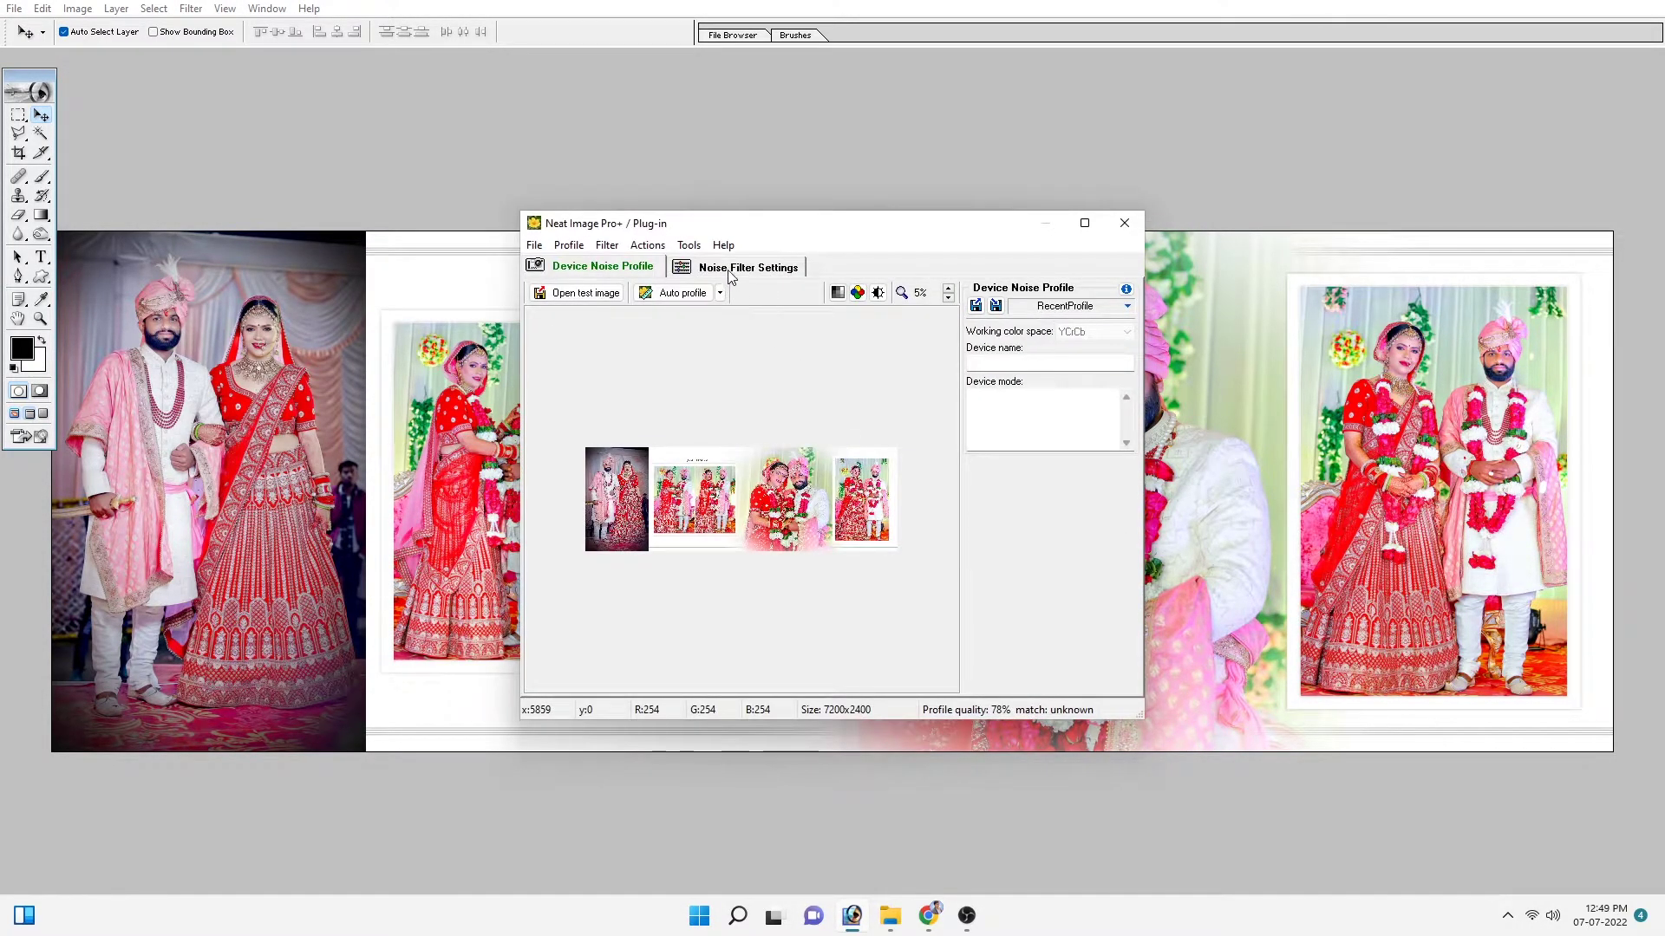
pyautogui.click(678, 273)
pyautogui.click(642, 294)
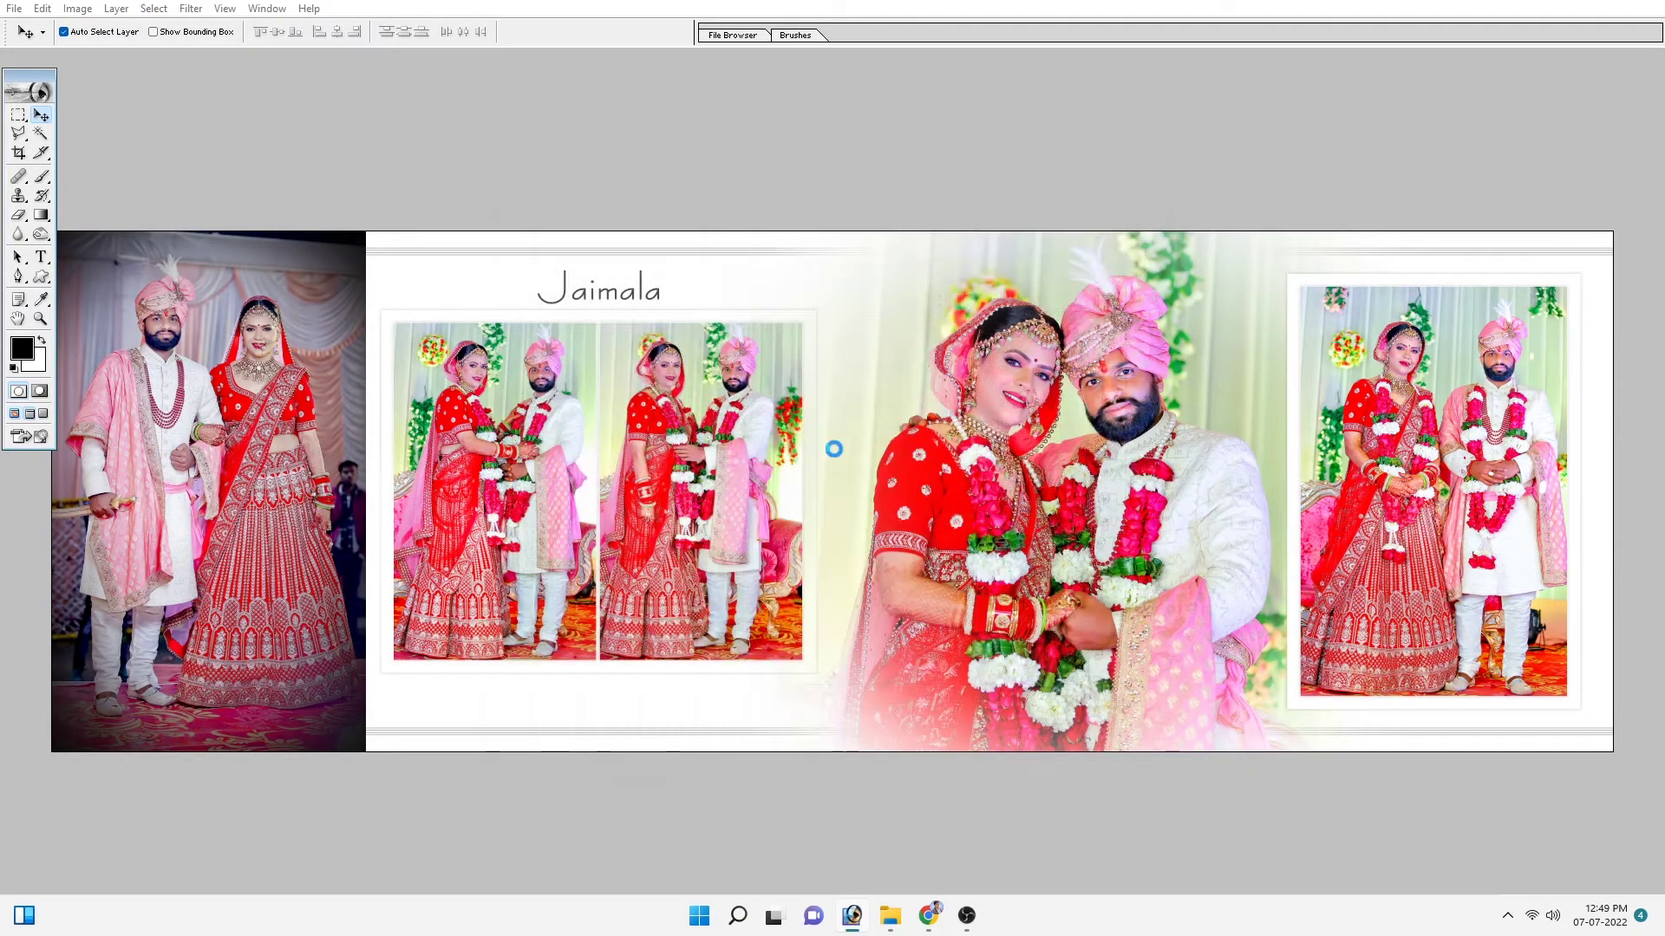
# Step: Check the couple's faces up close across the Jaimala page and fade the noise reduction to roughly 70% opacity in Normal mode
pyautogui.moveTo(150, 273); pyautogui.dragTo(373, 423)
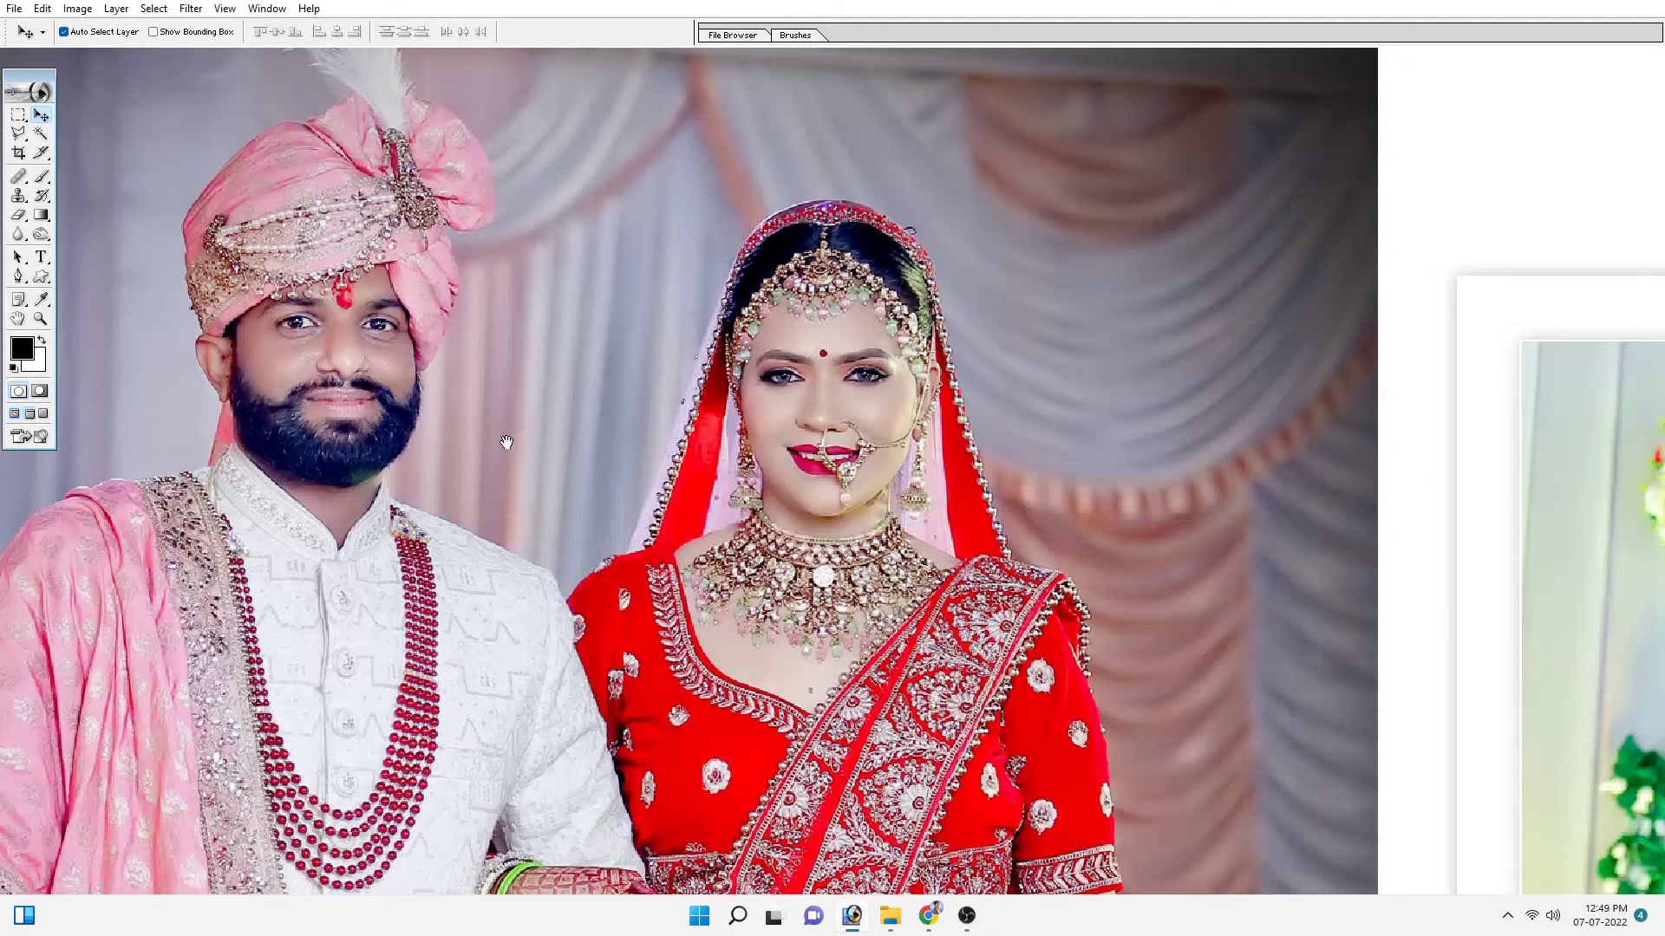
pyautogui.moveTo(1233, 475); pyautogui.dragTo(303, 404)
pyautogui.moveTo(1211, 460); pyautogui.dragTo(464, 493)
pyautogui.moveTo(1261, 438); pyautogui.dragTo(895, 442)
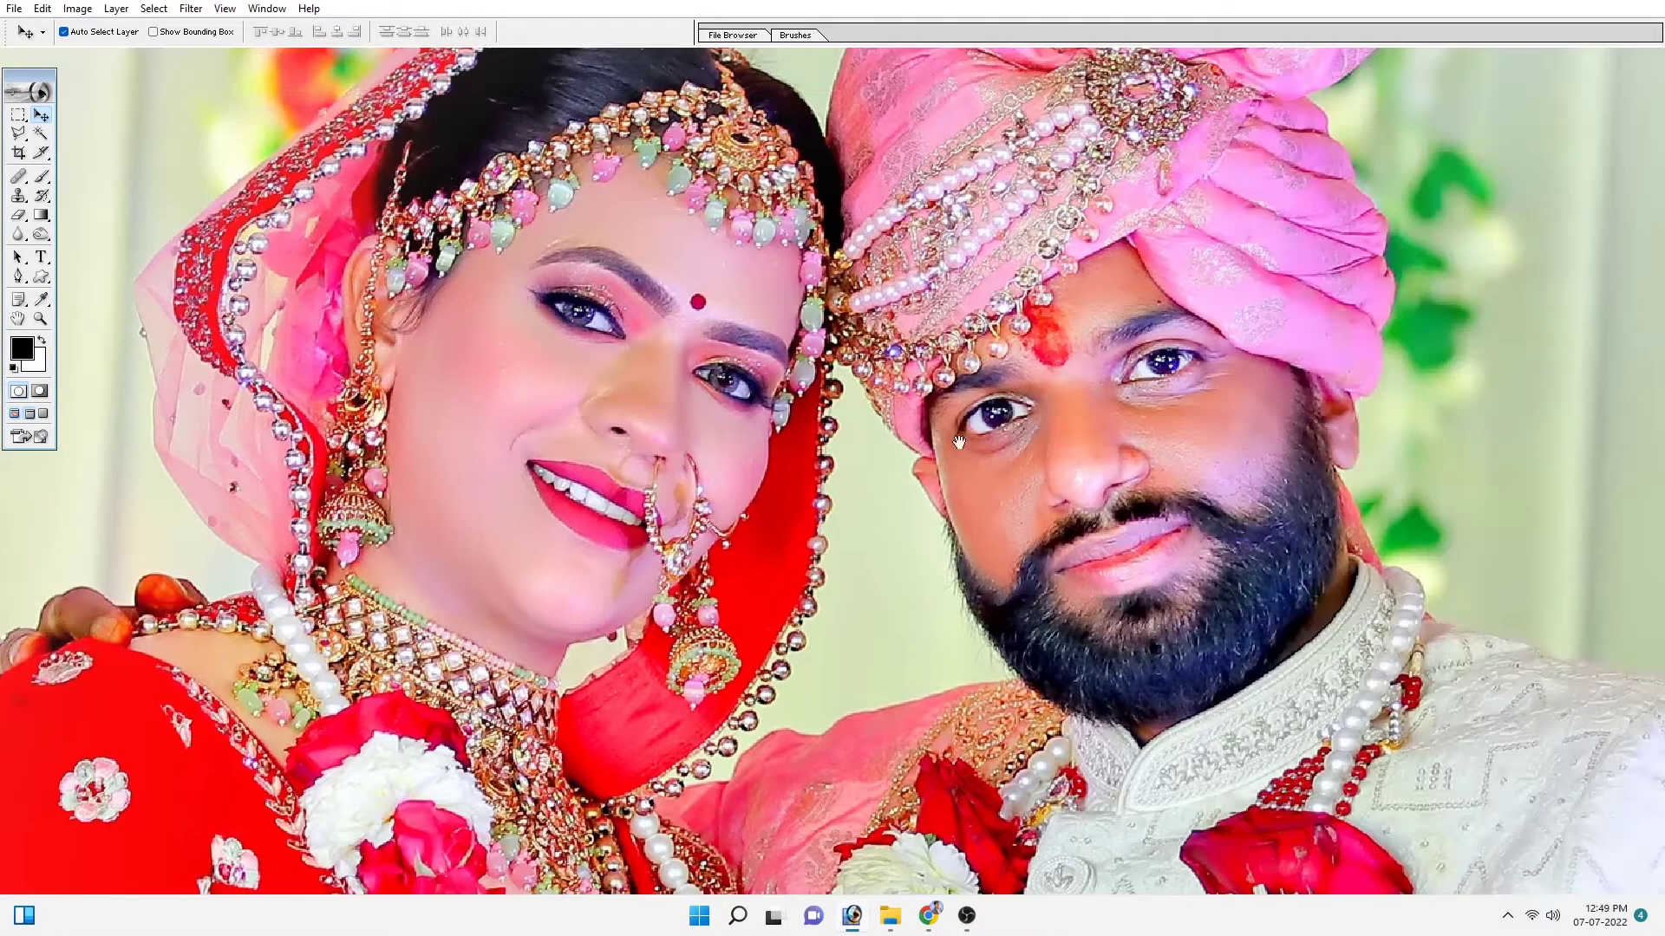
pyautogui.moveTo(1088, 451); pyautogui.dragTo(939, 450)
pyautogui.hotkey('ctrl', 'shift', 'f')
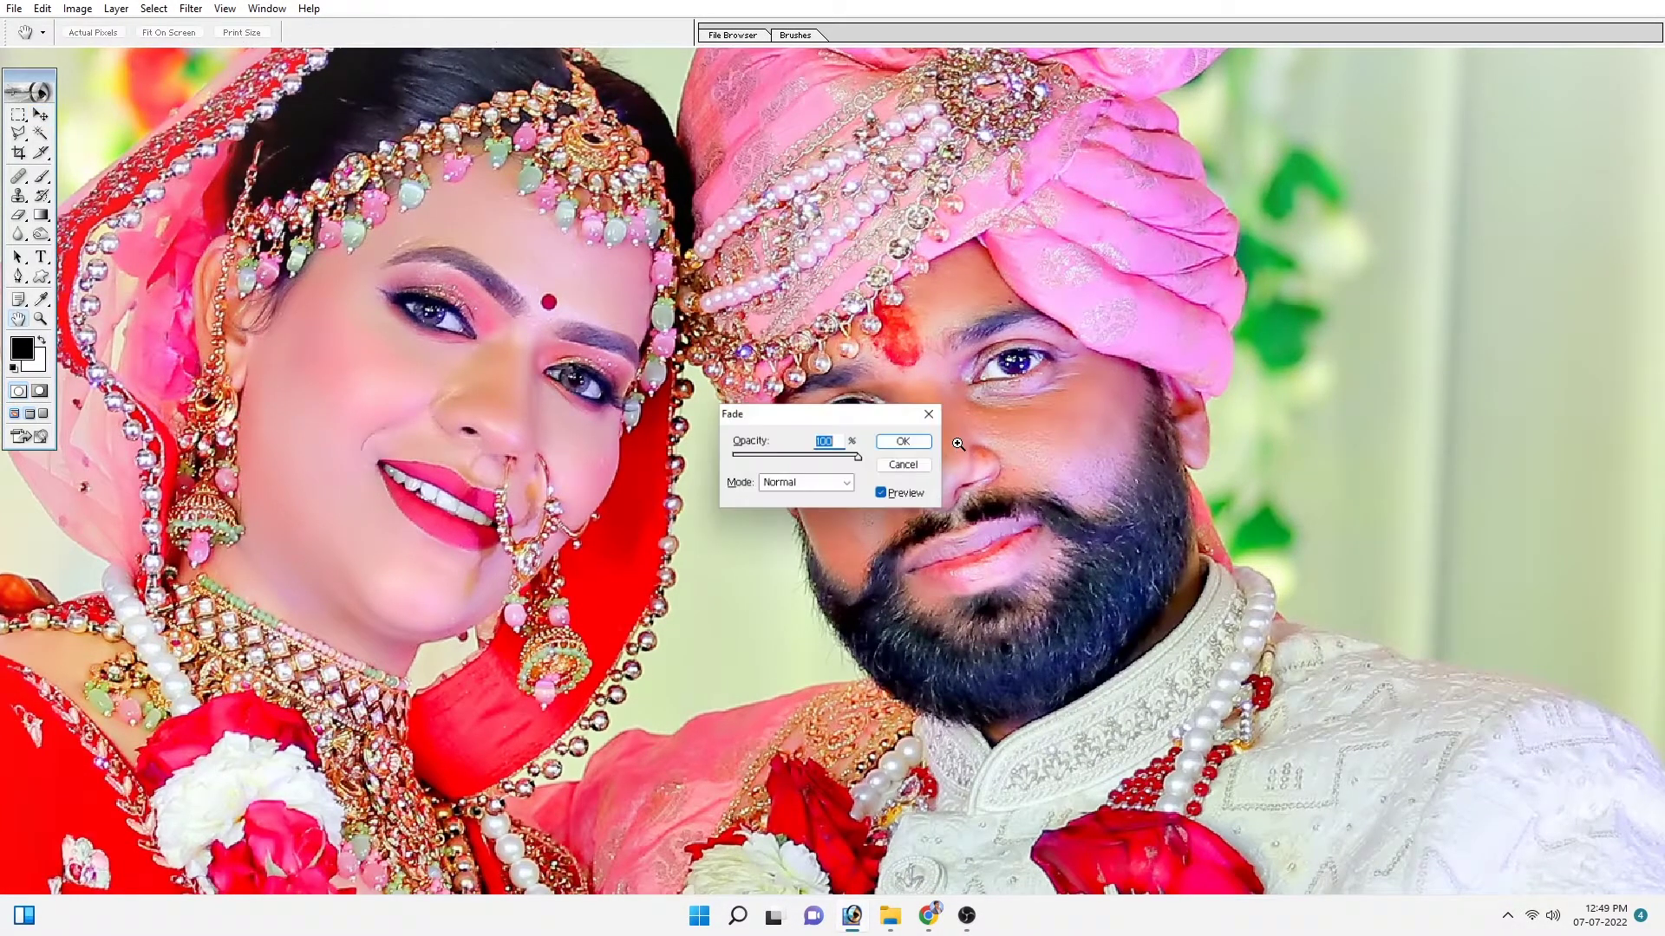
pyautogui.click(1264, 517)
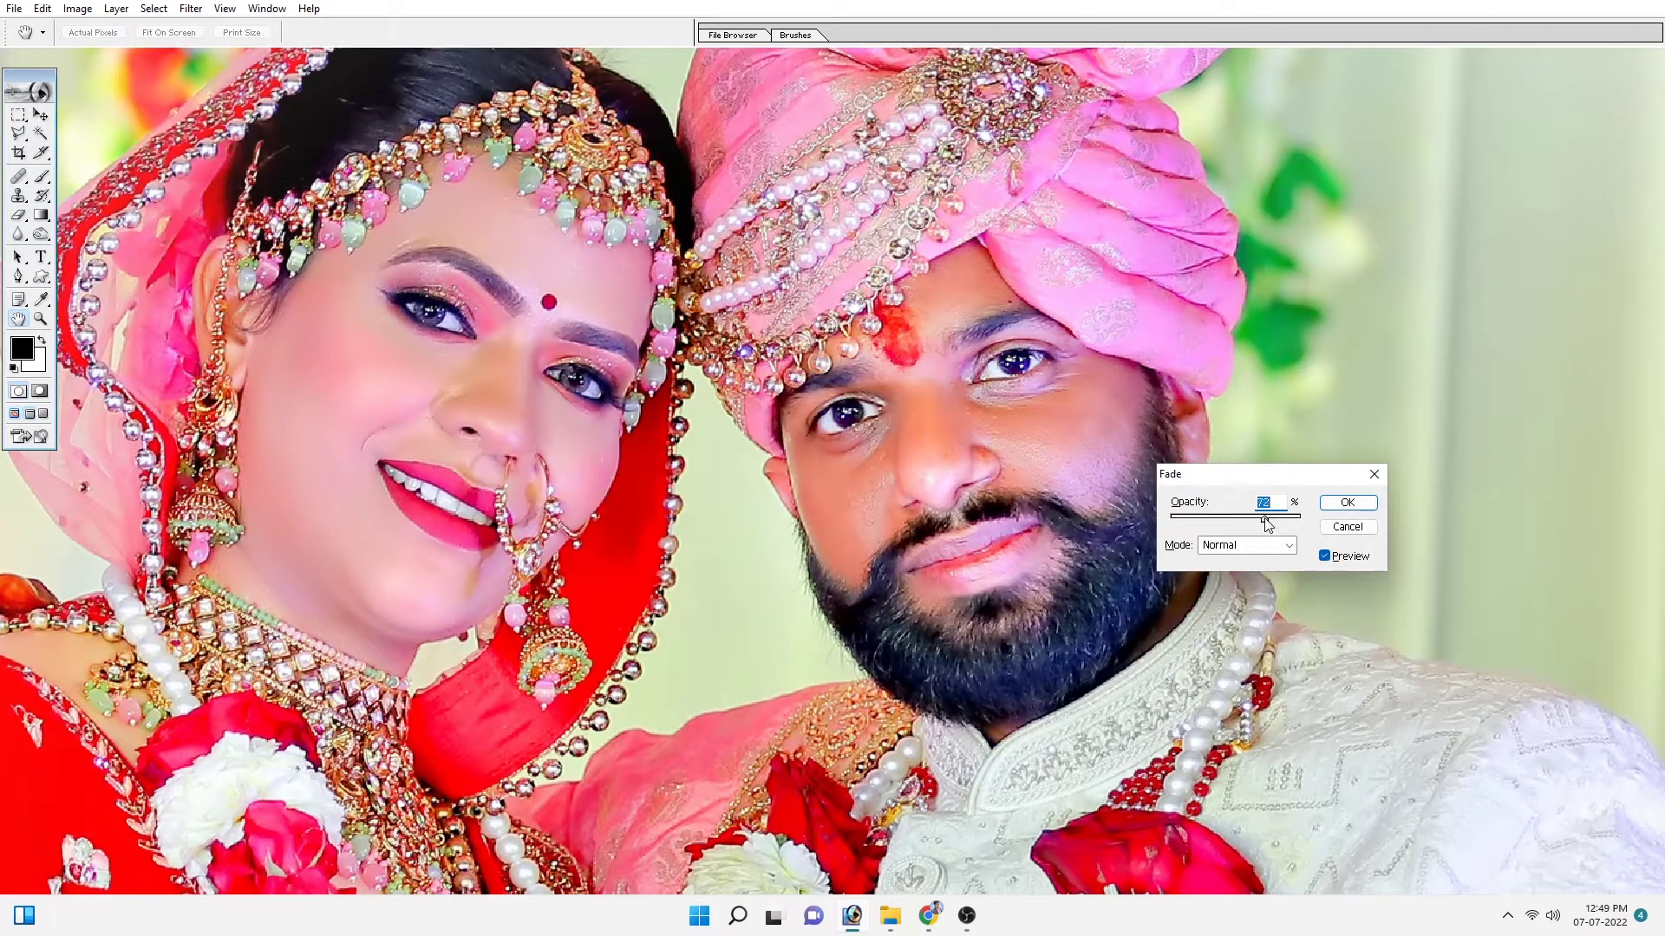
pyautogui.moveTo(1263, 516); pyautogui.dragTo(1258, 517)
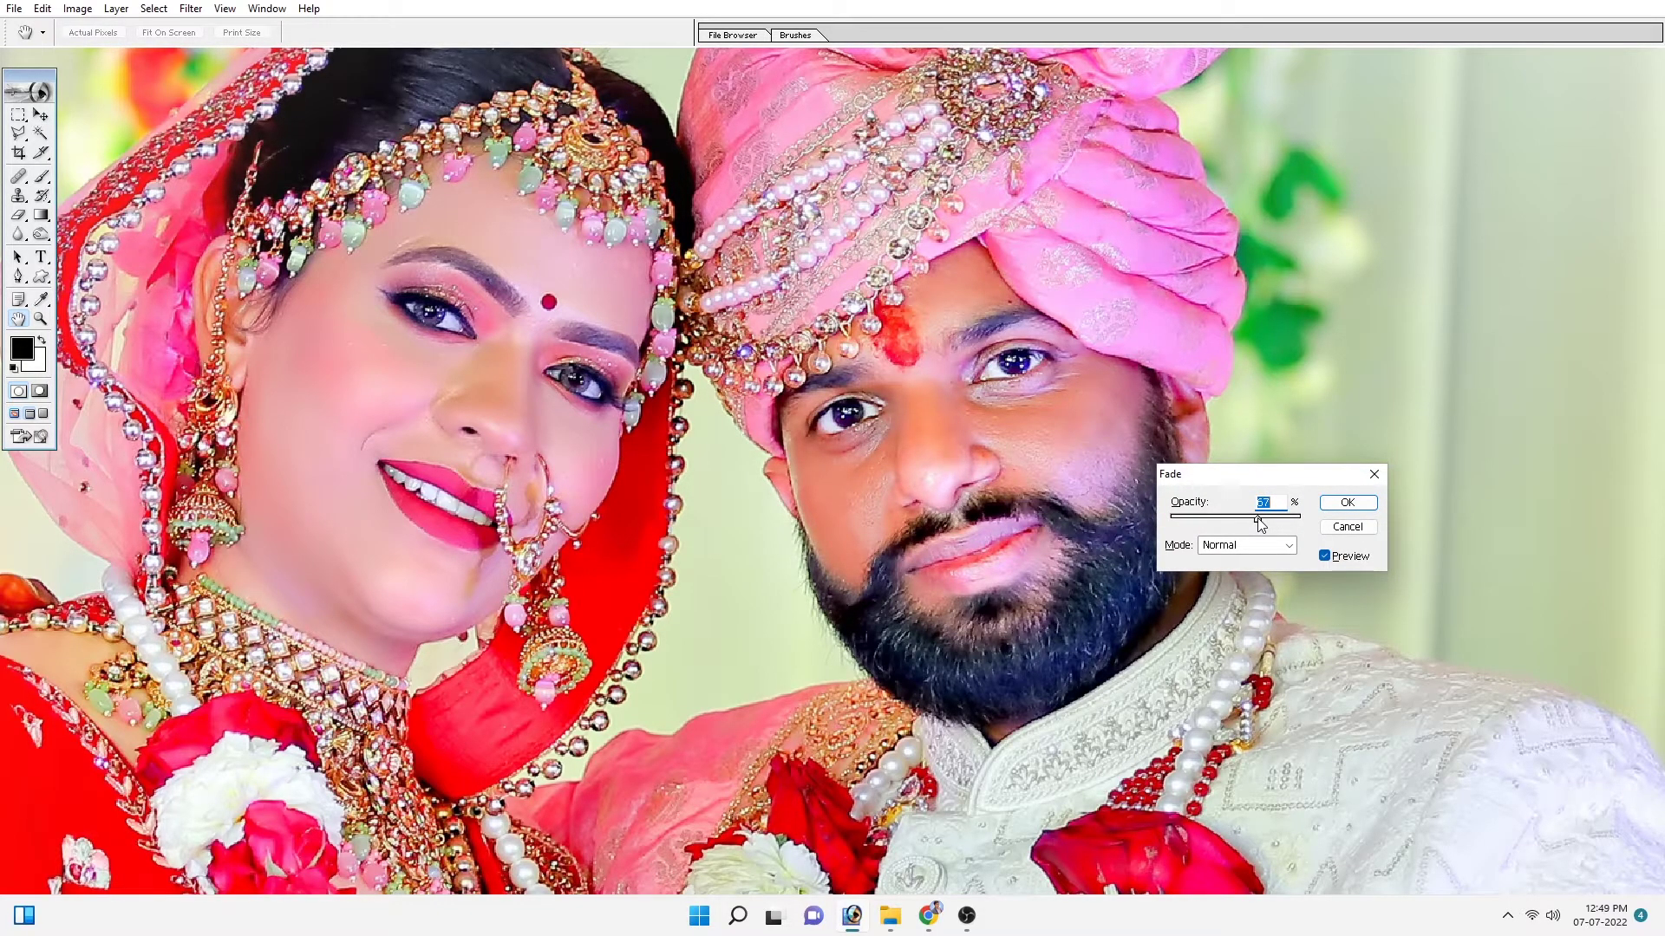
pyautogui.click(1348, 503)
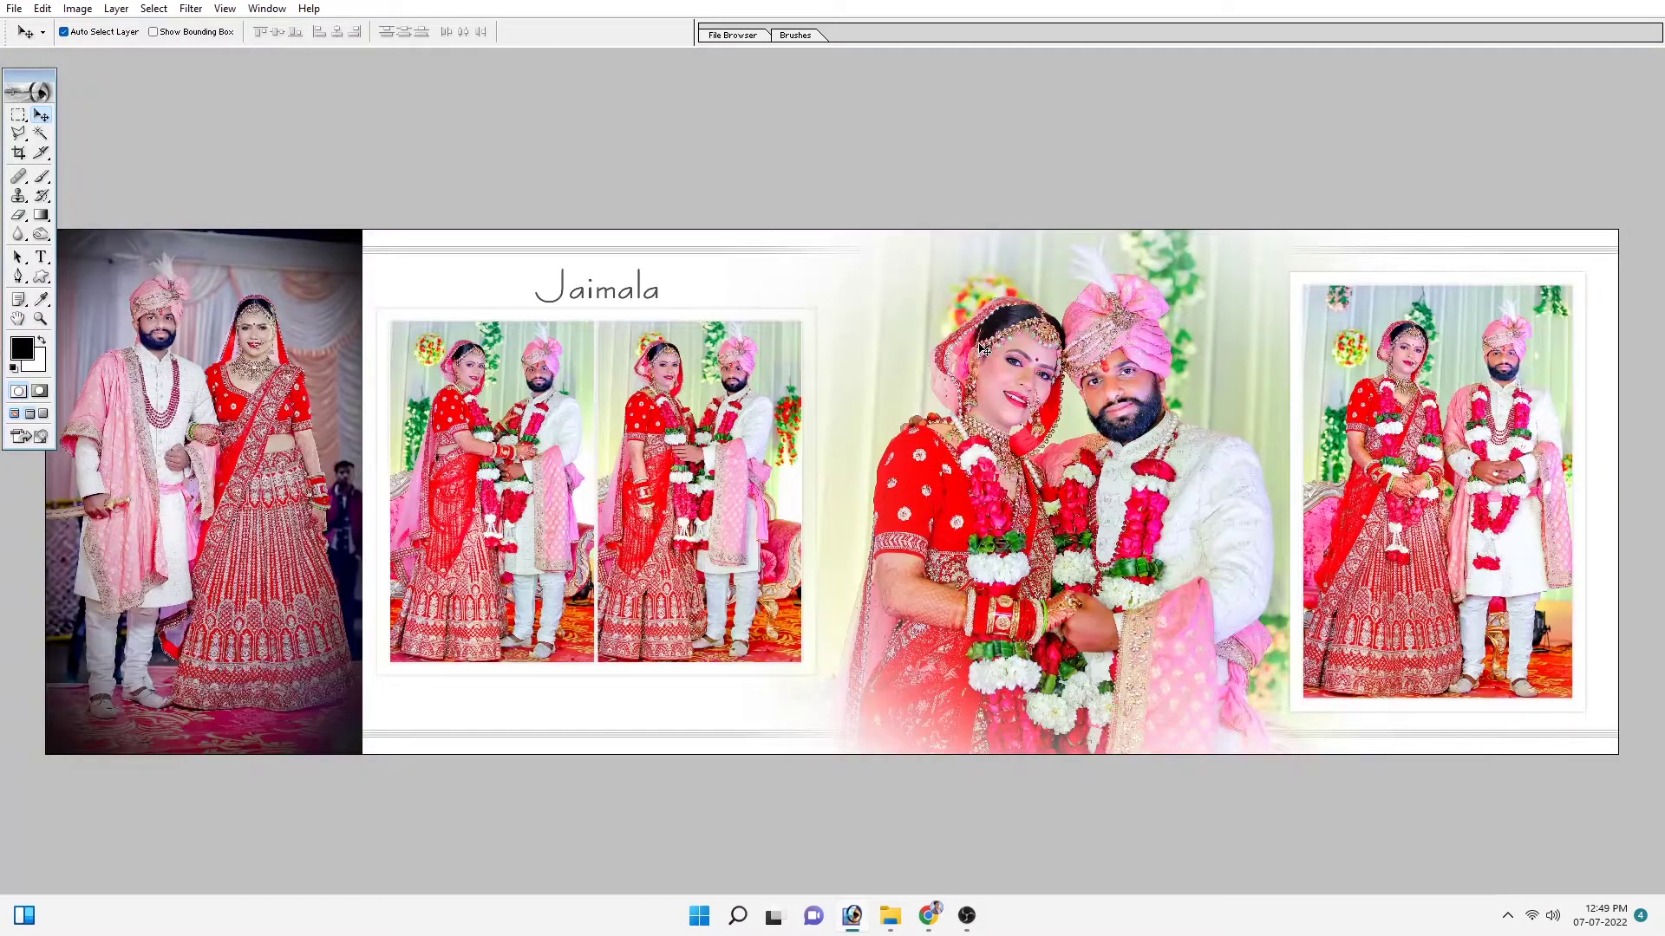
# Step: Close the Jaimala page without saving and open album page 16 from the Mohit Album folder
pyautogui.hotkey('ctrl', 'w')
pyautogui.press('n')
pyautogui.hotkey('alt', 'Tab')
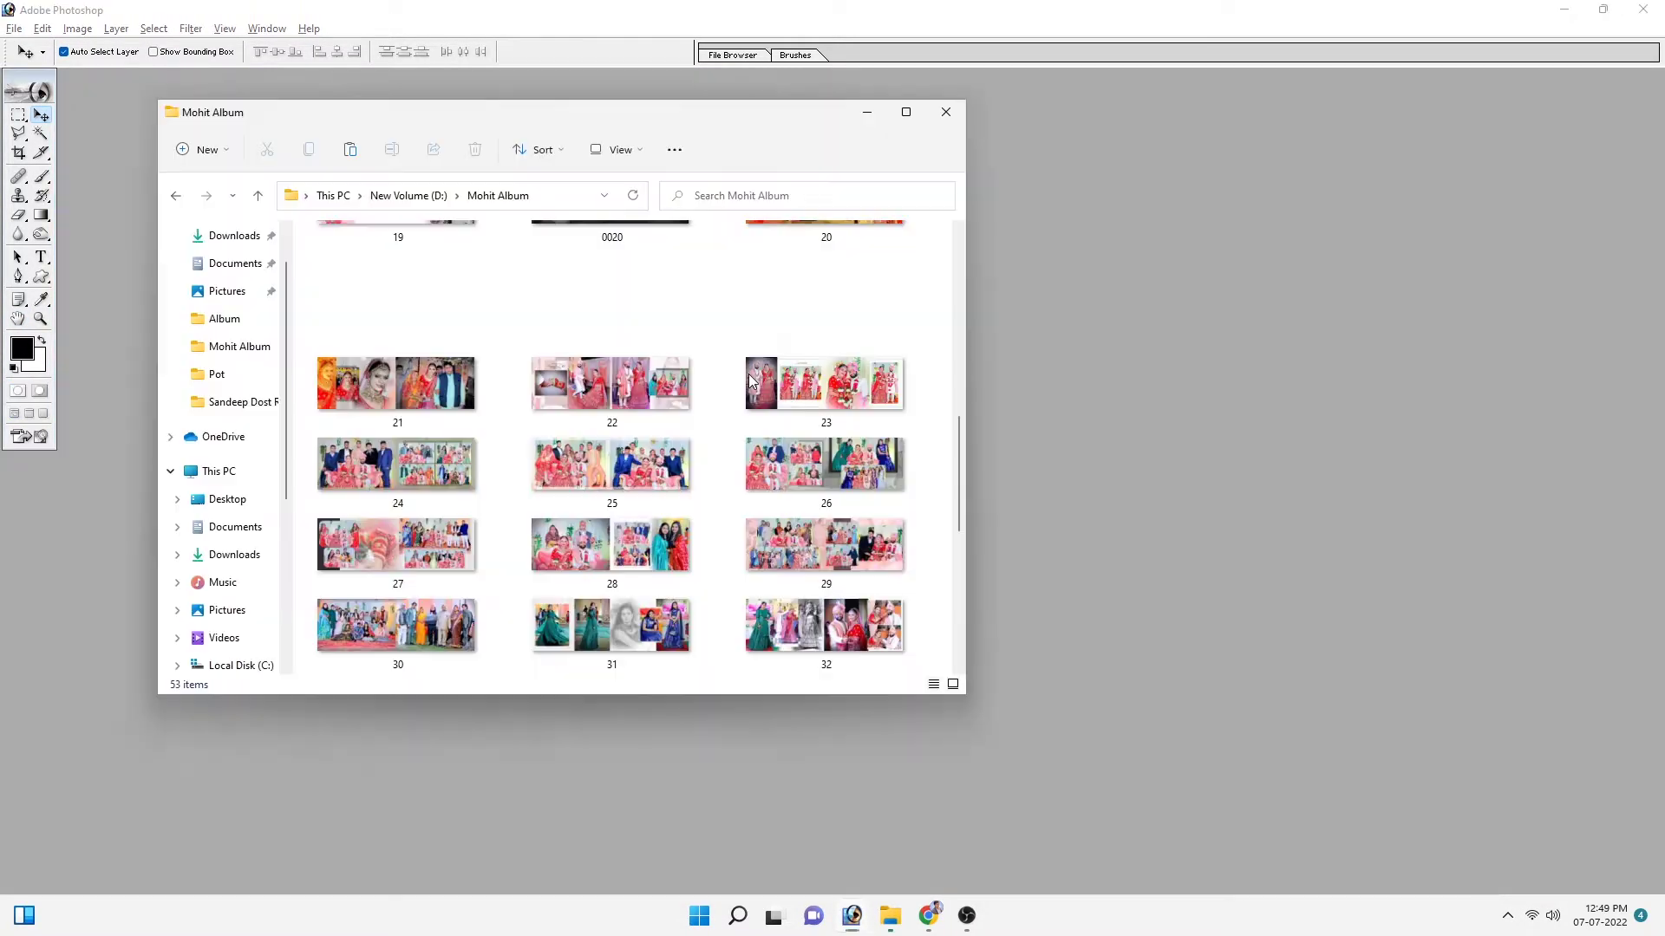
pyautogui.scroll(-6, 568, 440)
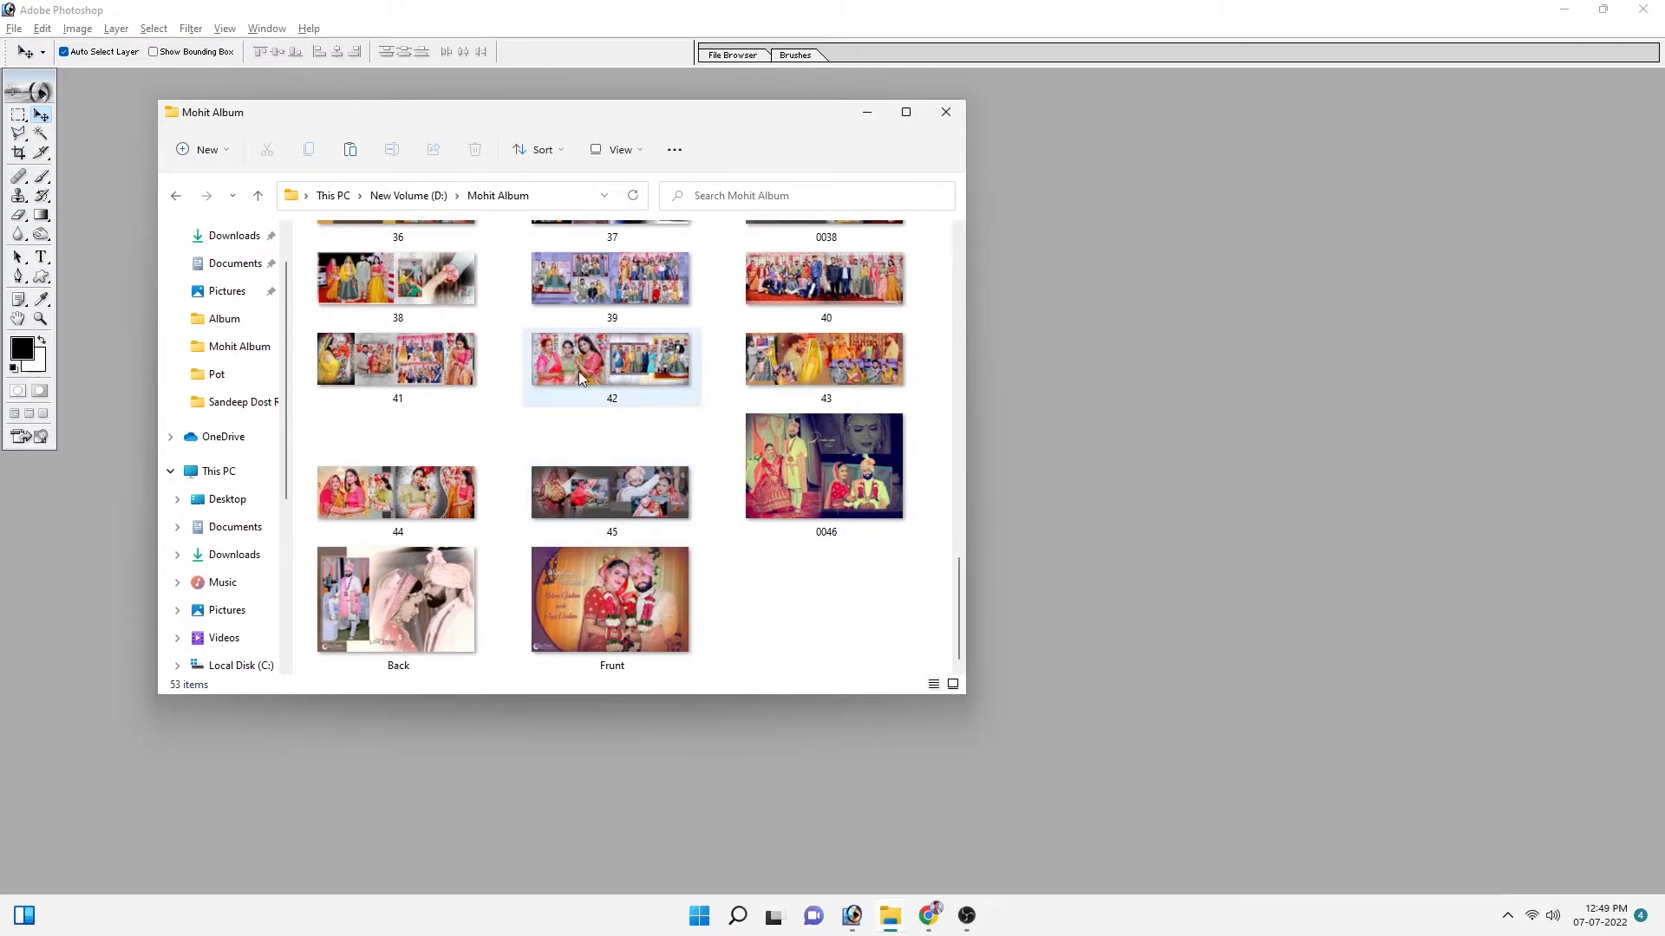
pyautogui.scroll(7, 594, 451)
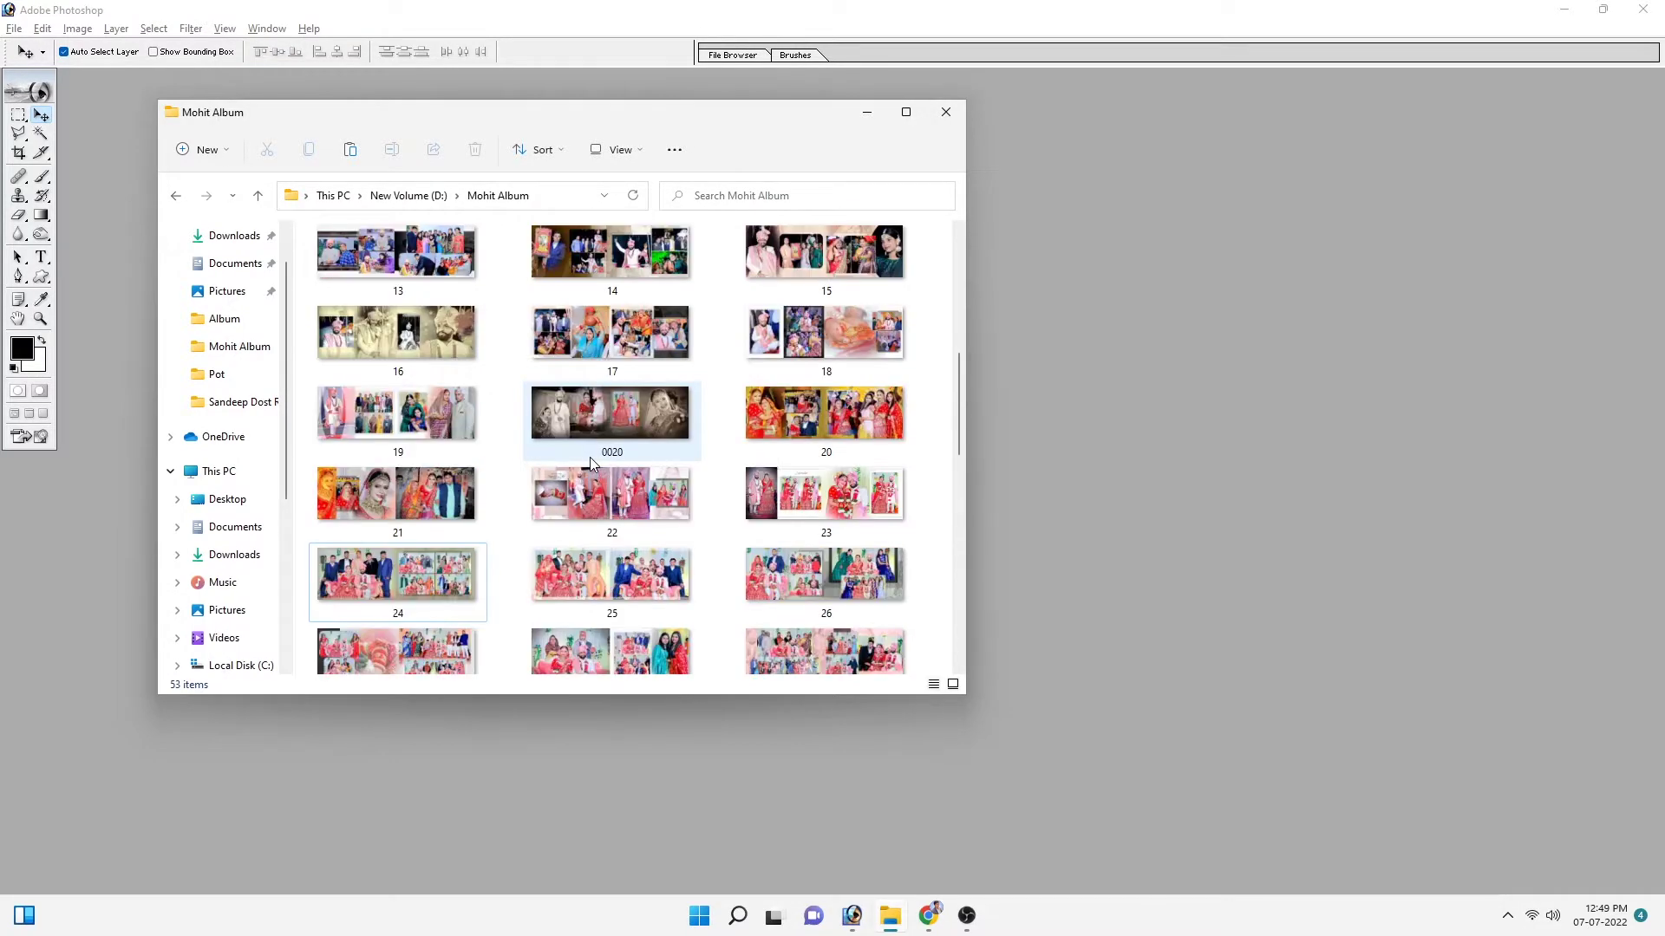
pyautogui.doubleClick(393, 334)
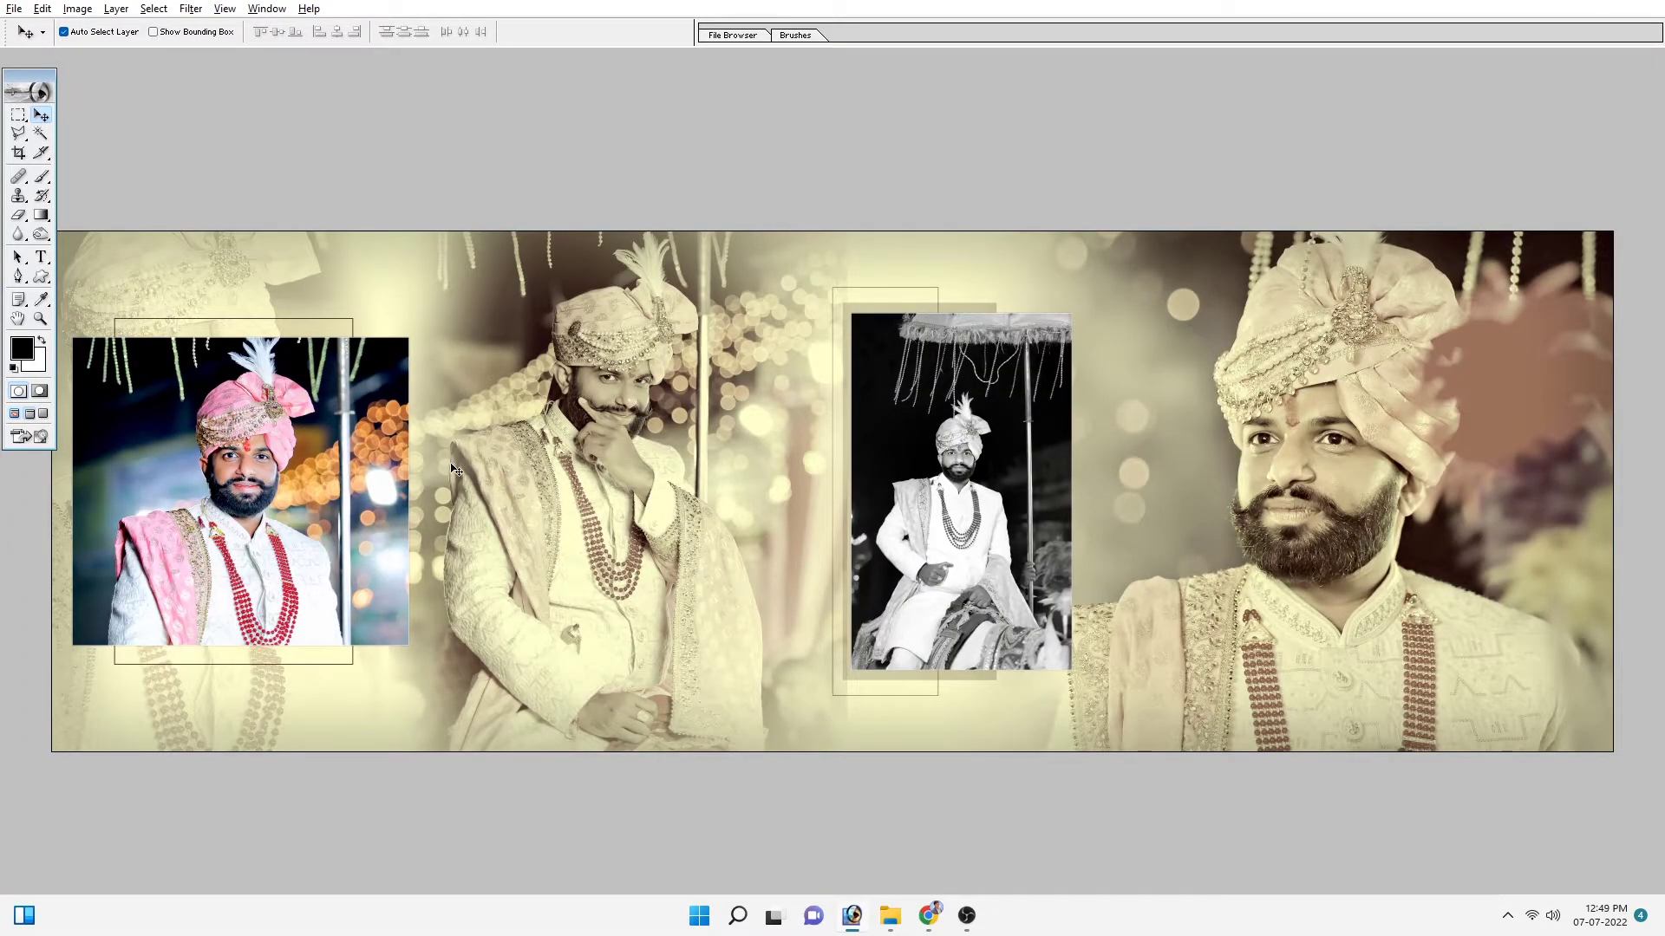
# Step: Apply Neat Image's Reduce Noise filter to page 16 with the existing noise filter settings, skipping registration
pyautogui.click(191, 9)
pyautogui.moveTo(278, 433)
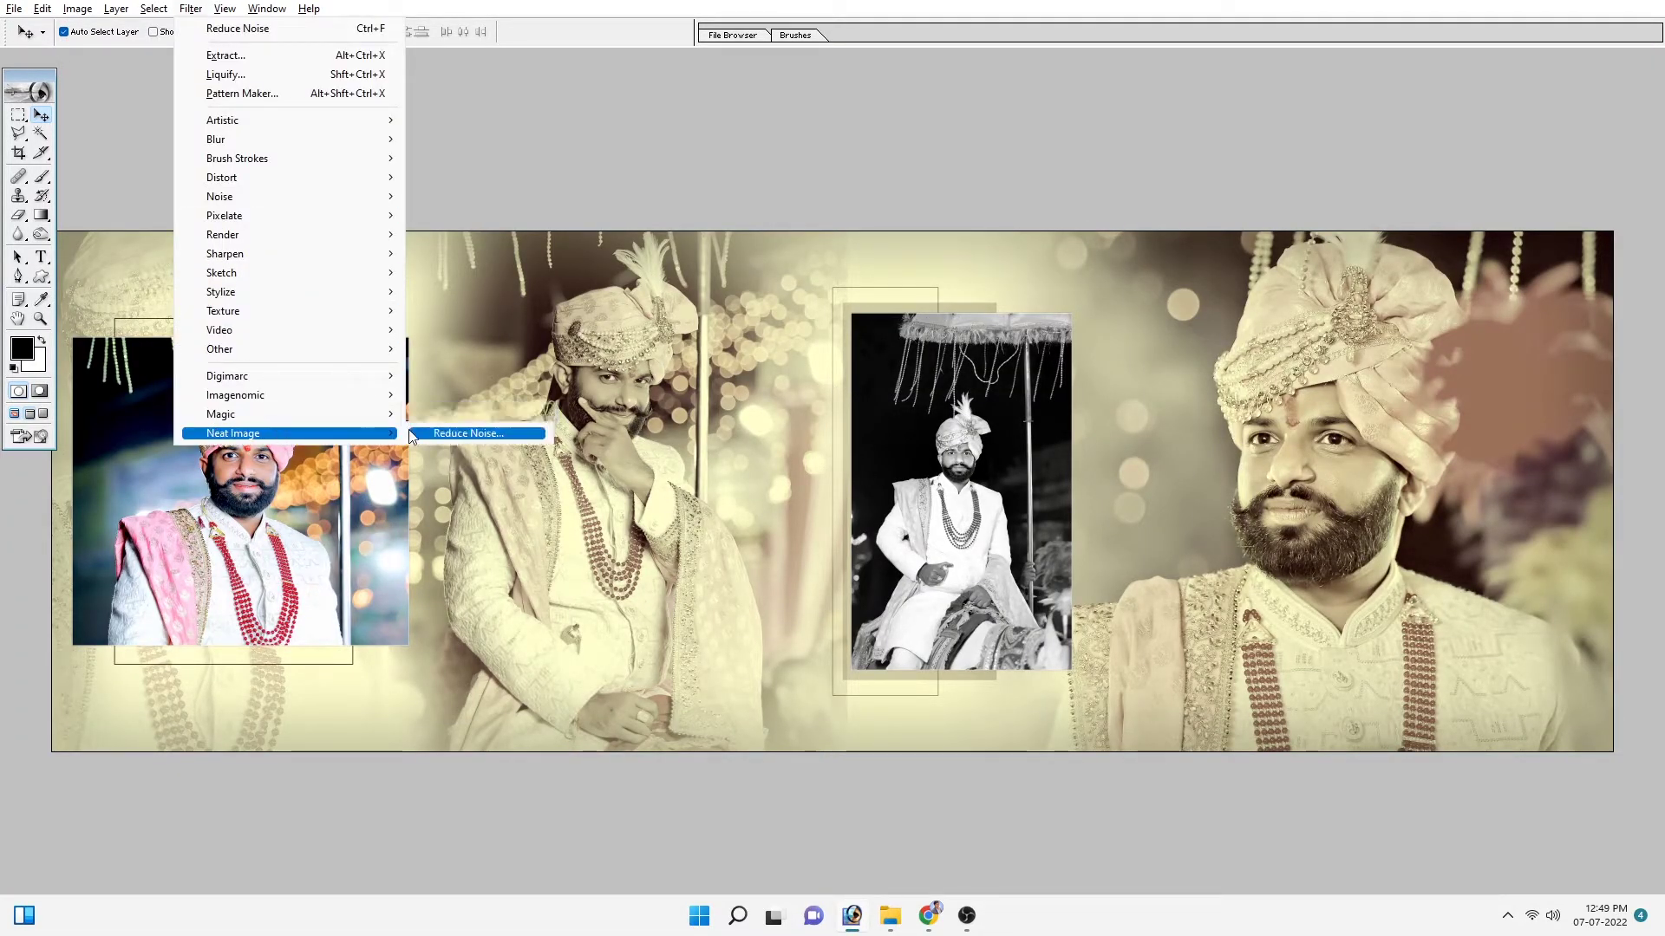
pyautogui.click(469, 433)
pyautogui.press('Escape')
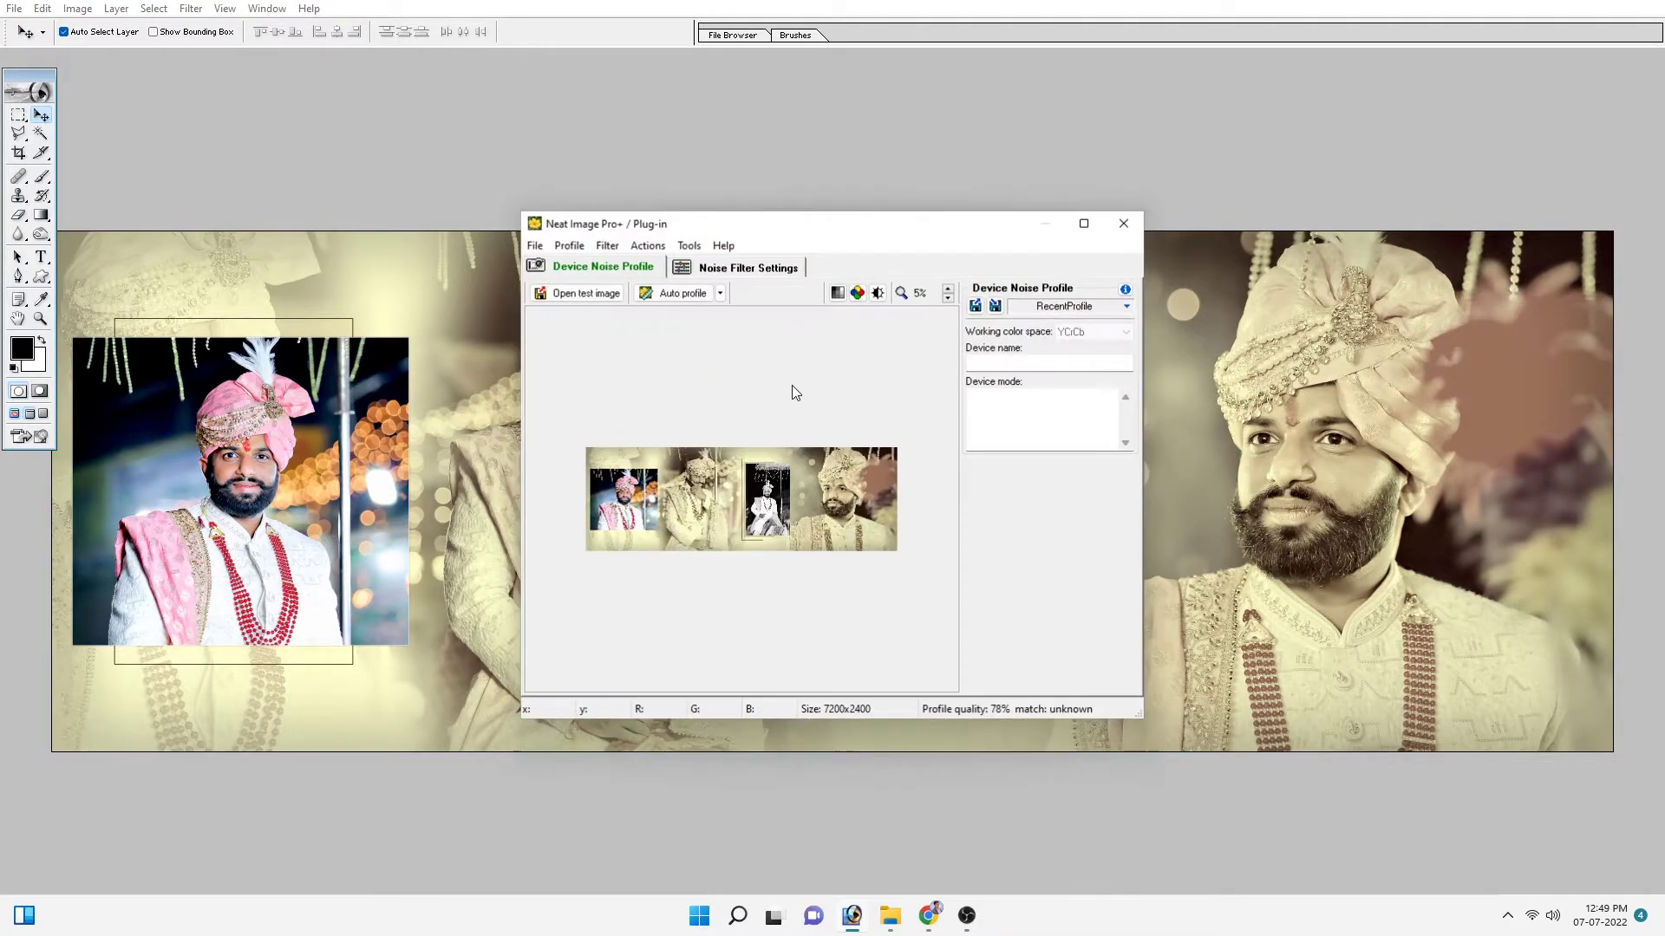
pyautogui.click(741, 274)
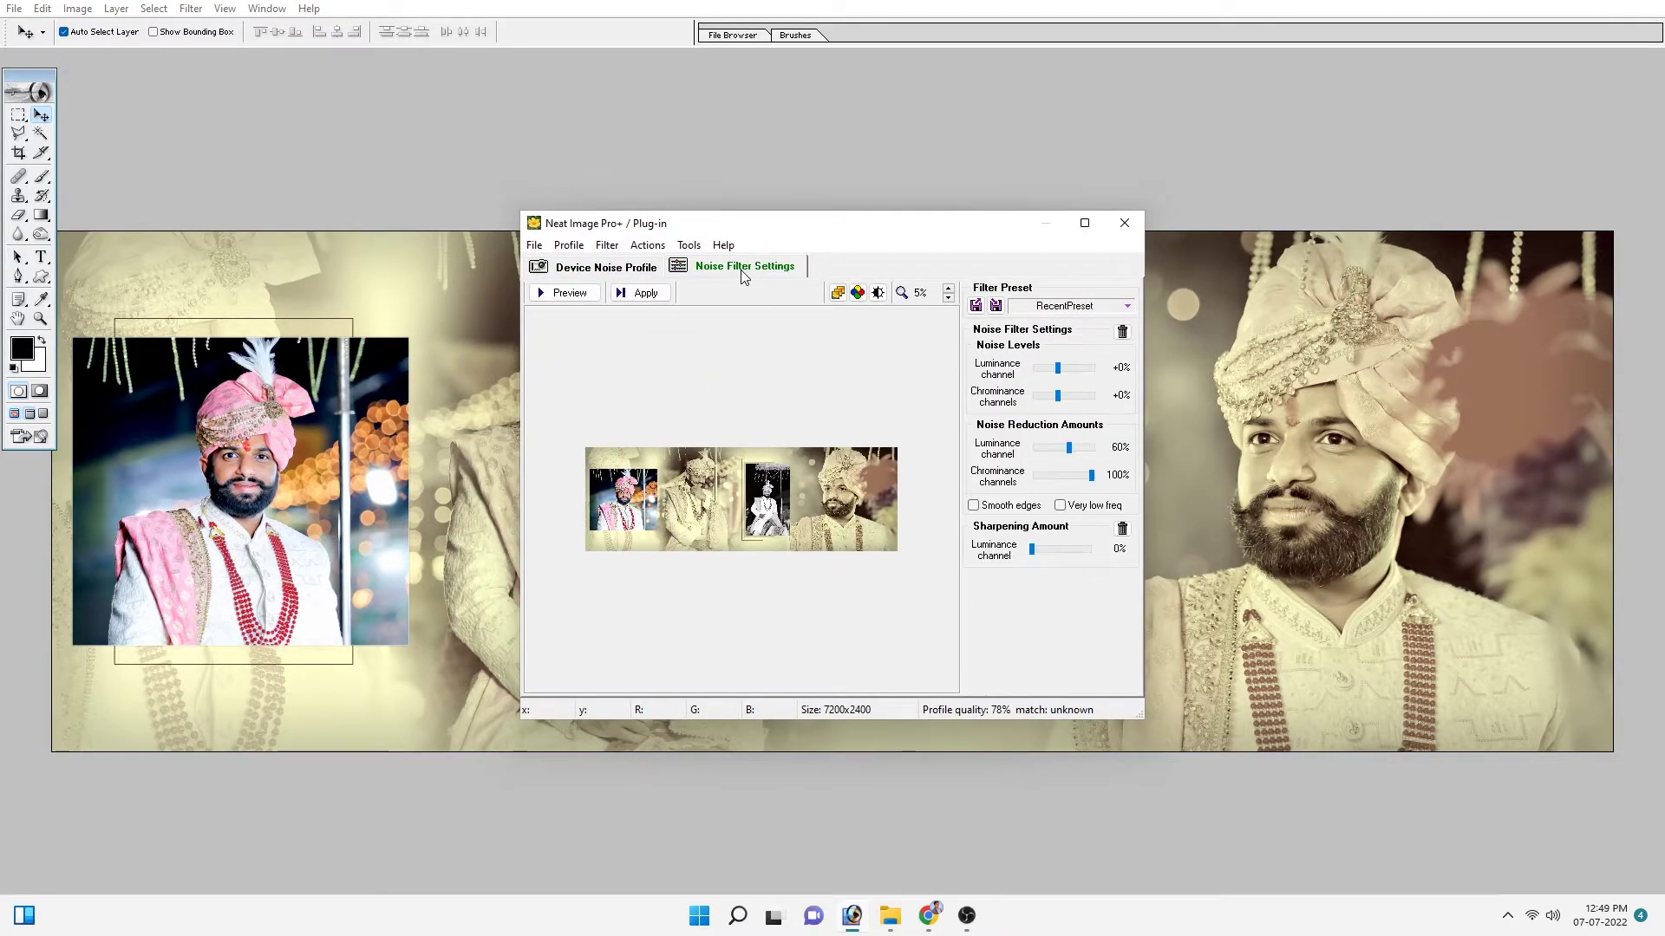
pyautogui.click(650, 294)
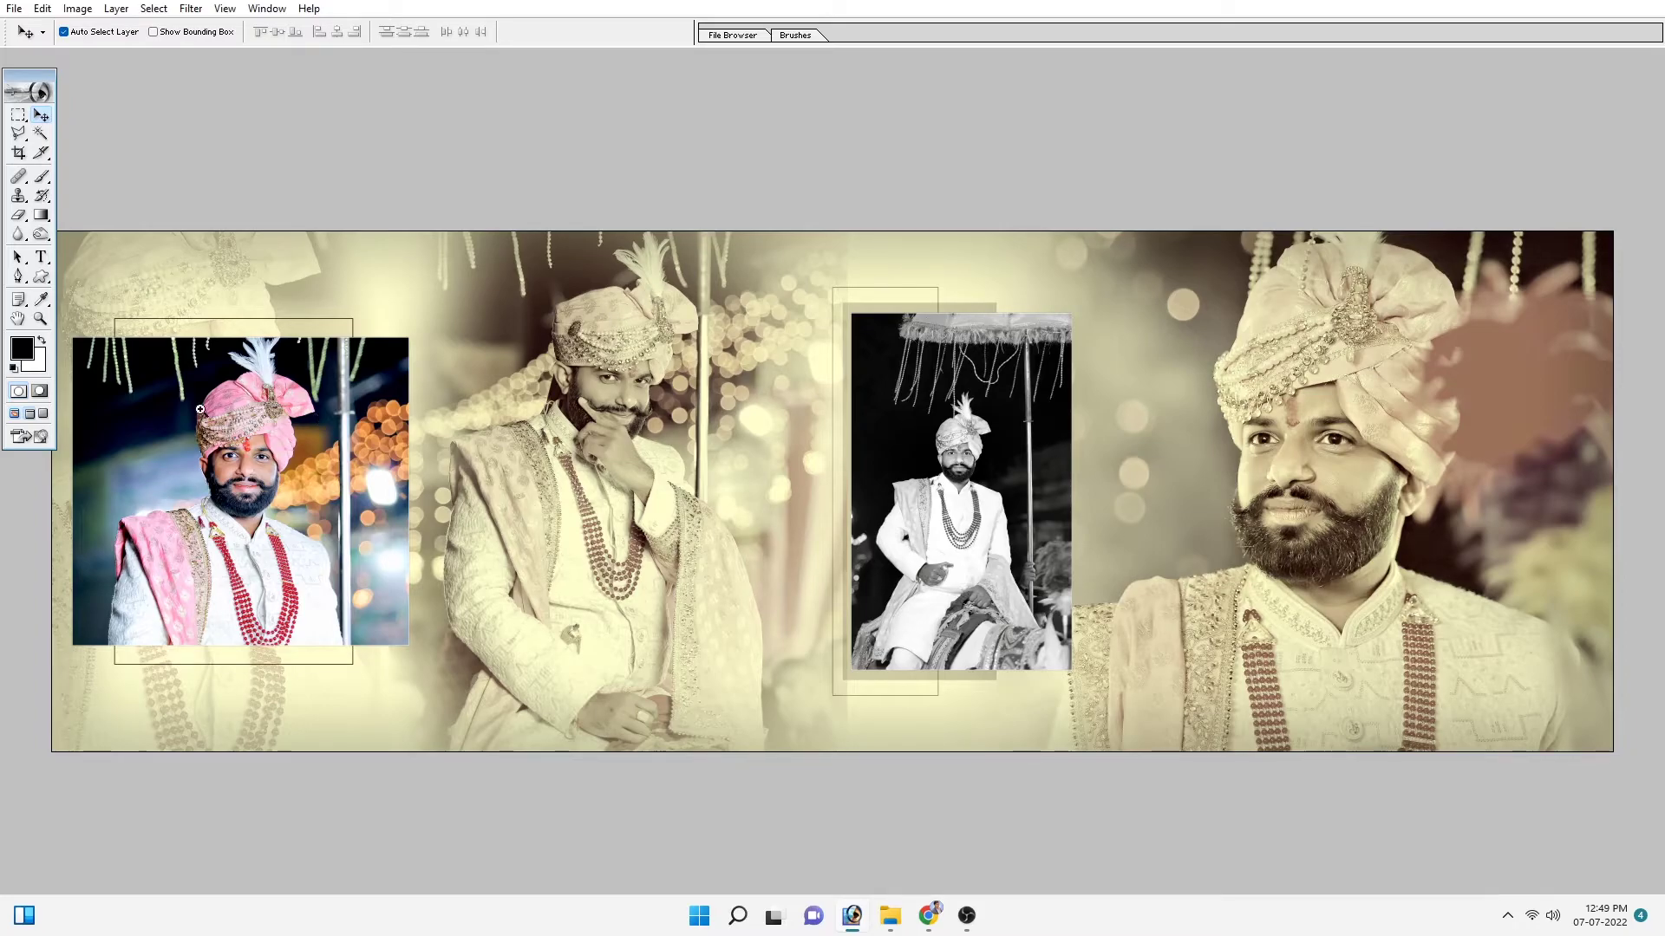
# Step: Check the groom's face up close in the colour photo and fade the noise reduction to about 87% opacity in Normal mode
pyautogui.moveTo(177, 399); pyautogui.dragTo(396, 552)
pyautogui.hotkey('ctrl', 'shift', 'f')
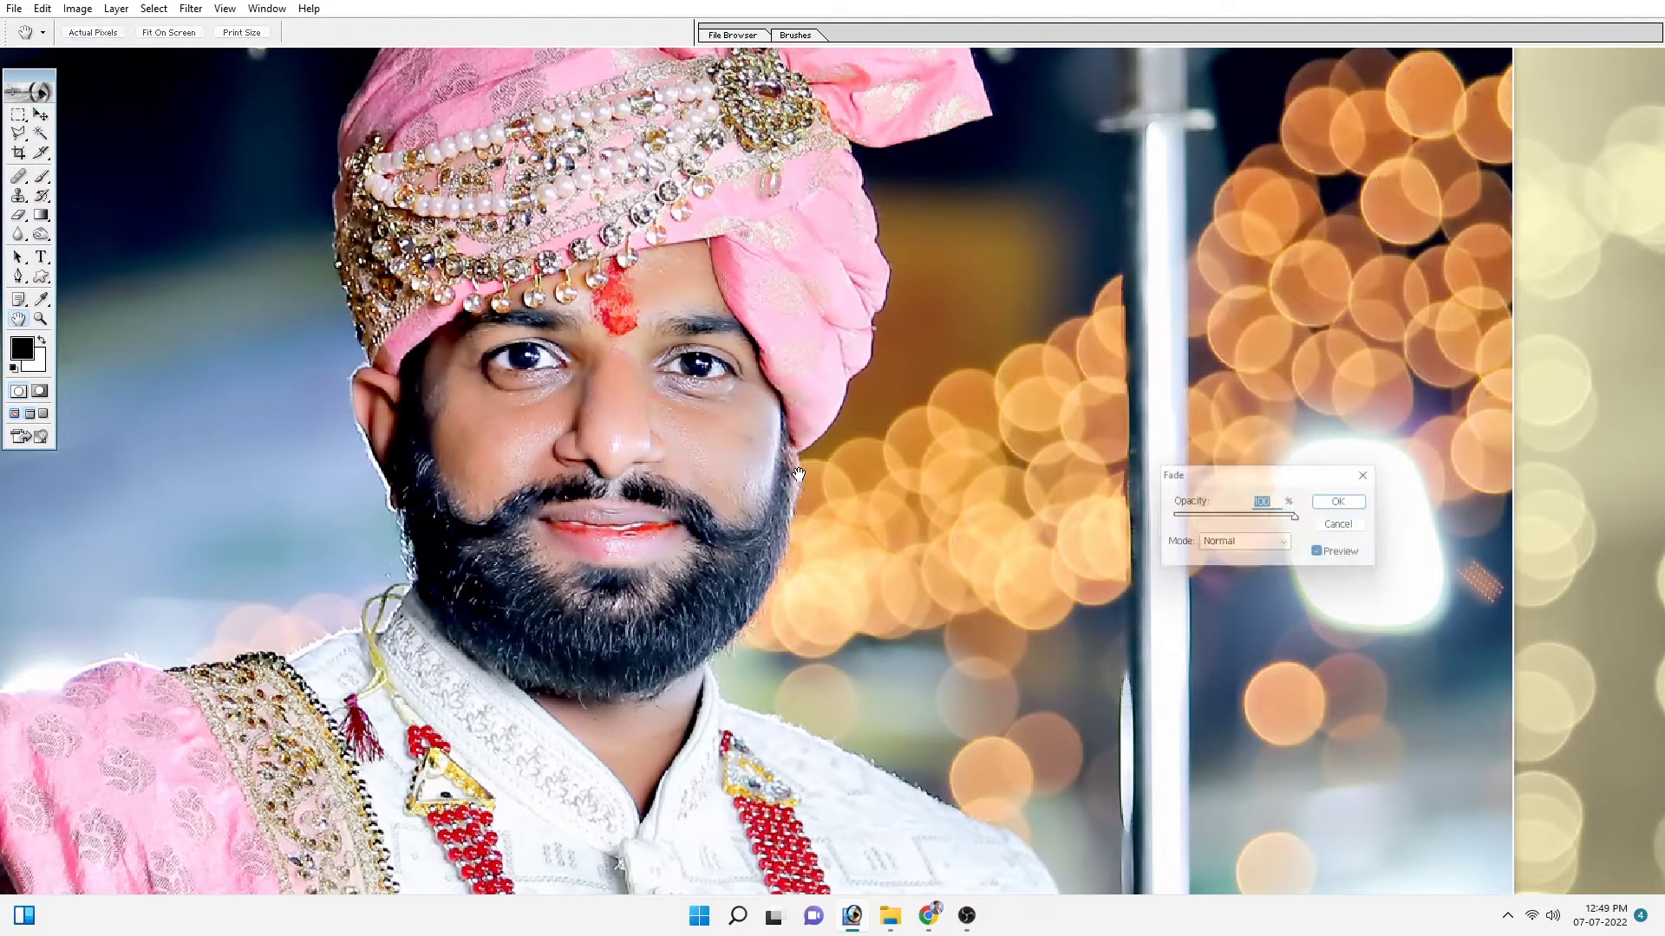
pyautogui.moveTo(1292, 522); pyautogui.dragTo(1288, 519)
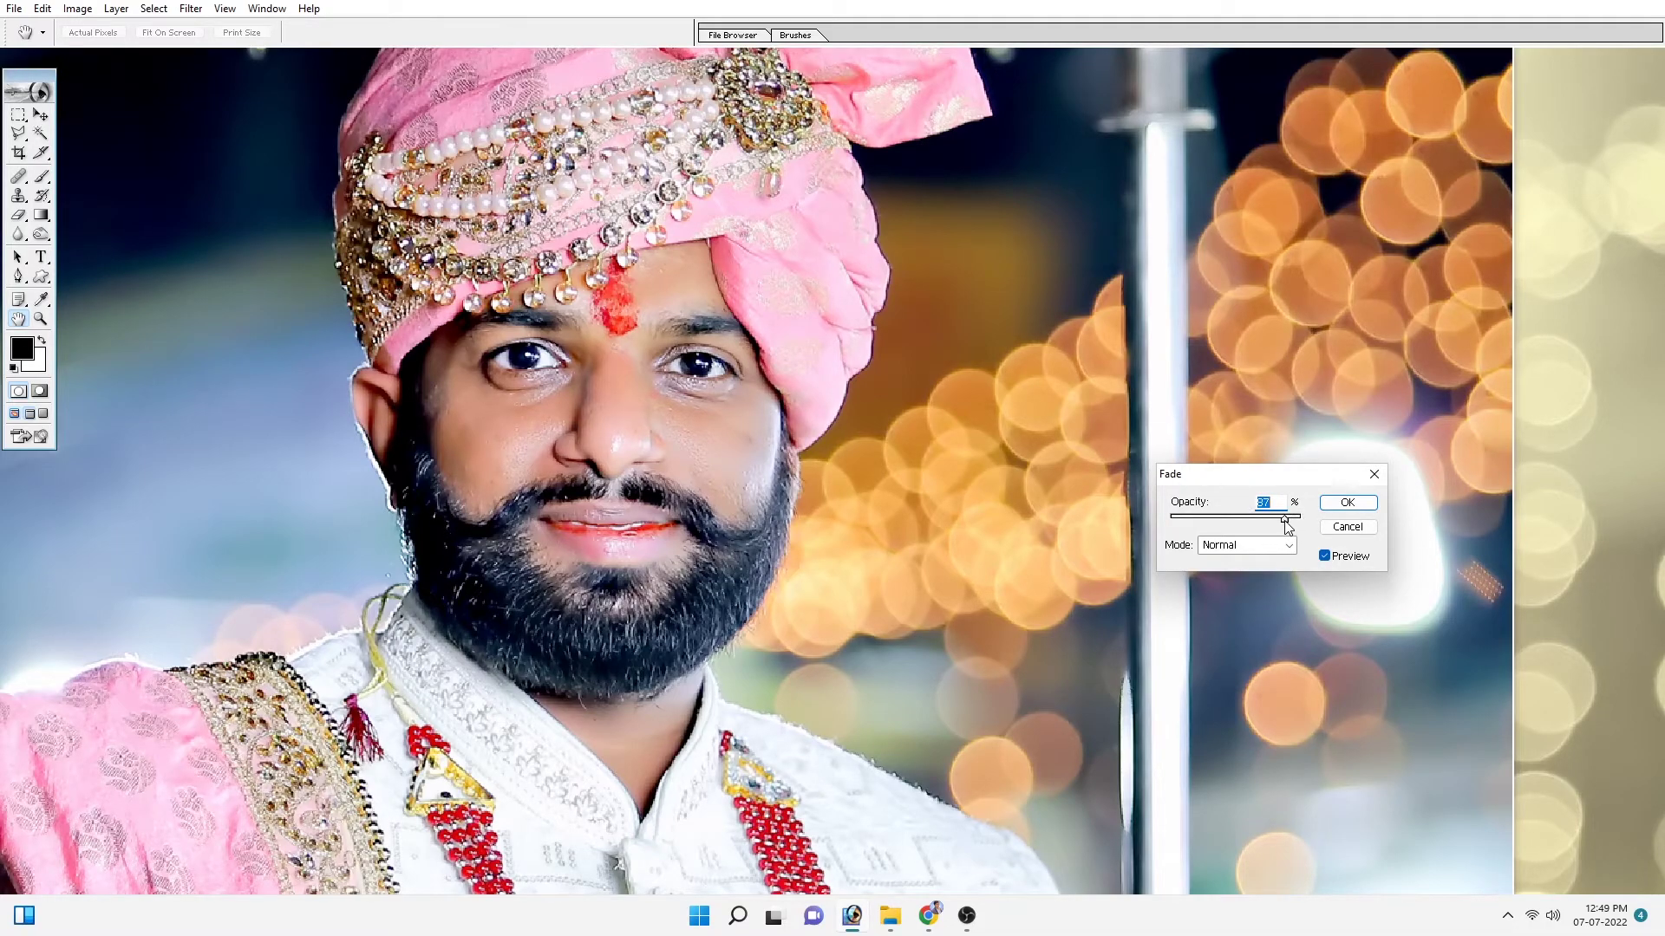
pyautogui.click(1348, 502)
pyautogui.press('v')
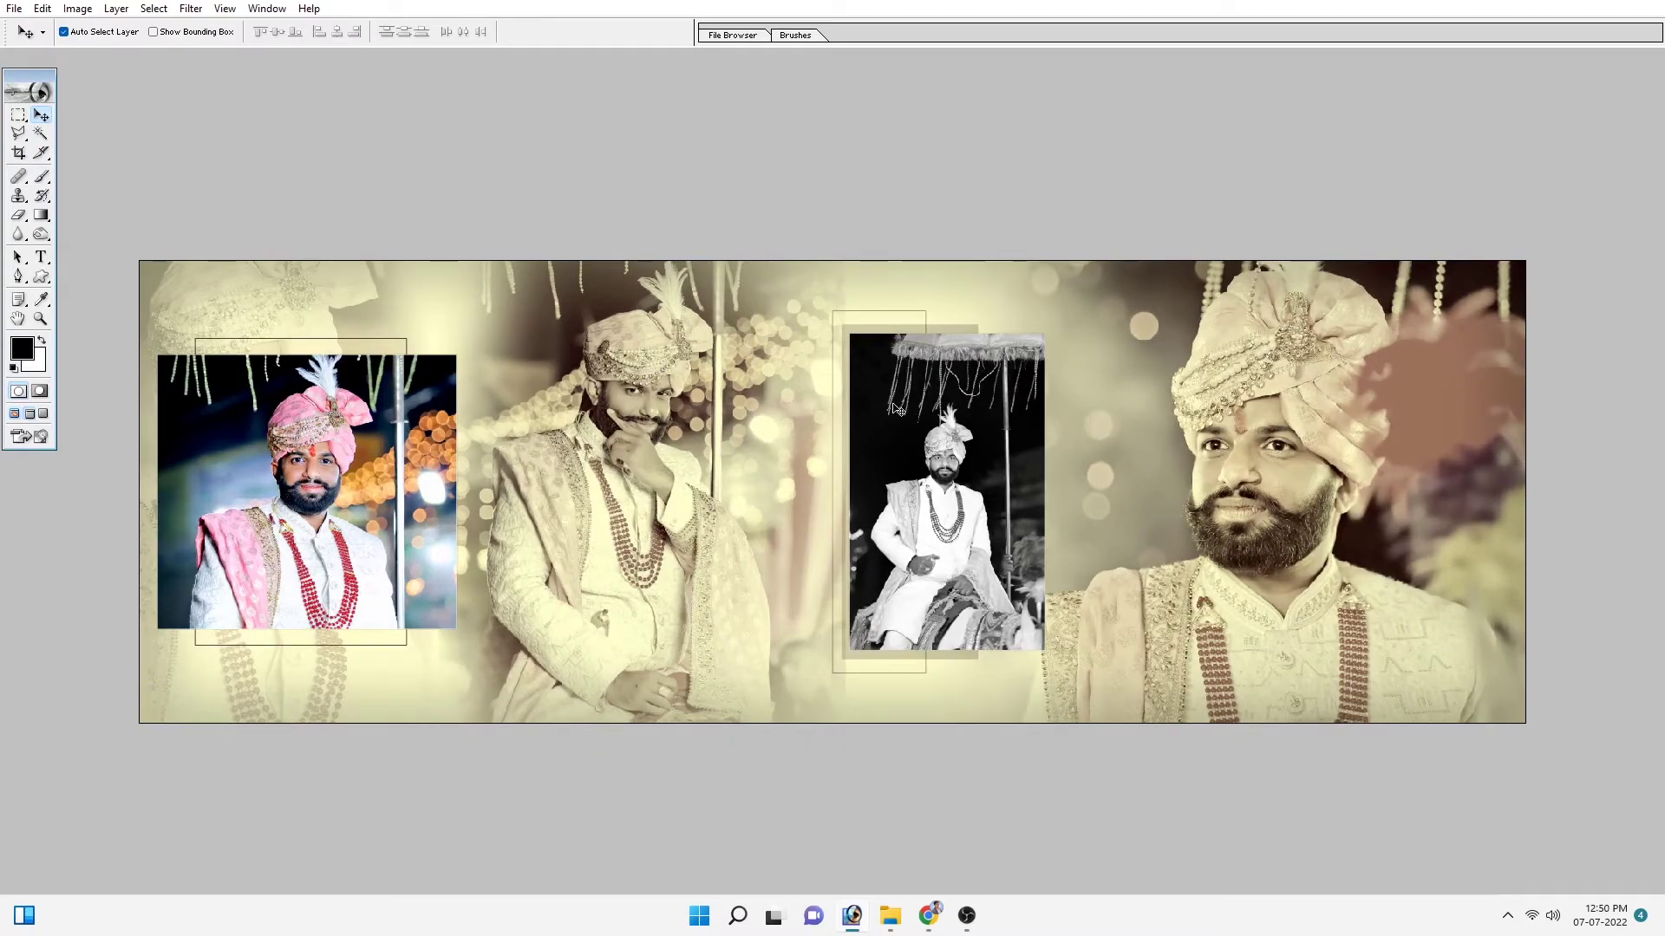
# Step: Close page 16 without saving, then shrink the Mohit Album folder's thumbnails to show every page and select page 09
pyautogui.press('n')
pyautogui.hotkey('alt', 'Tab')
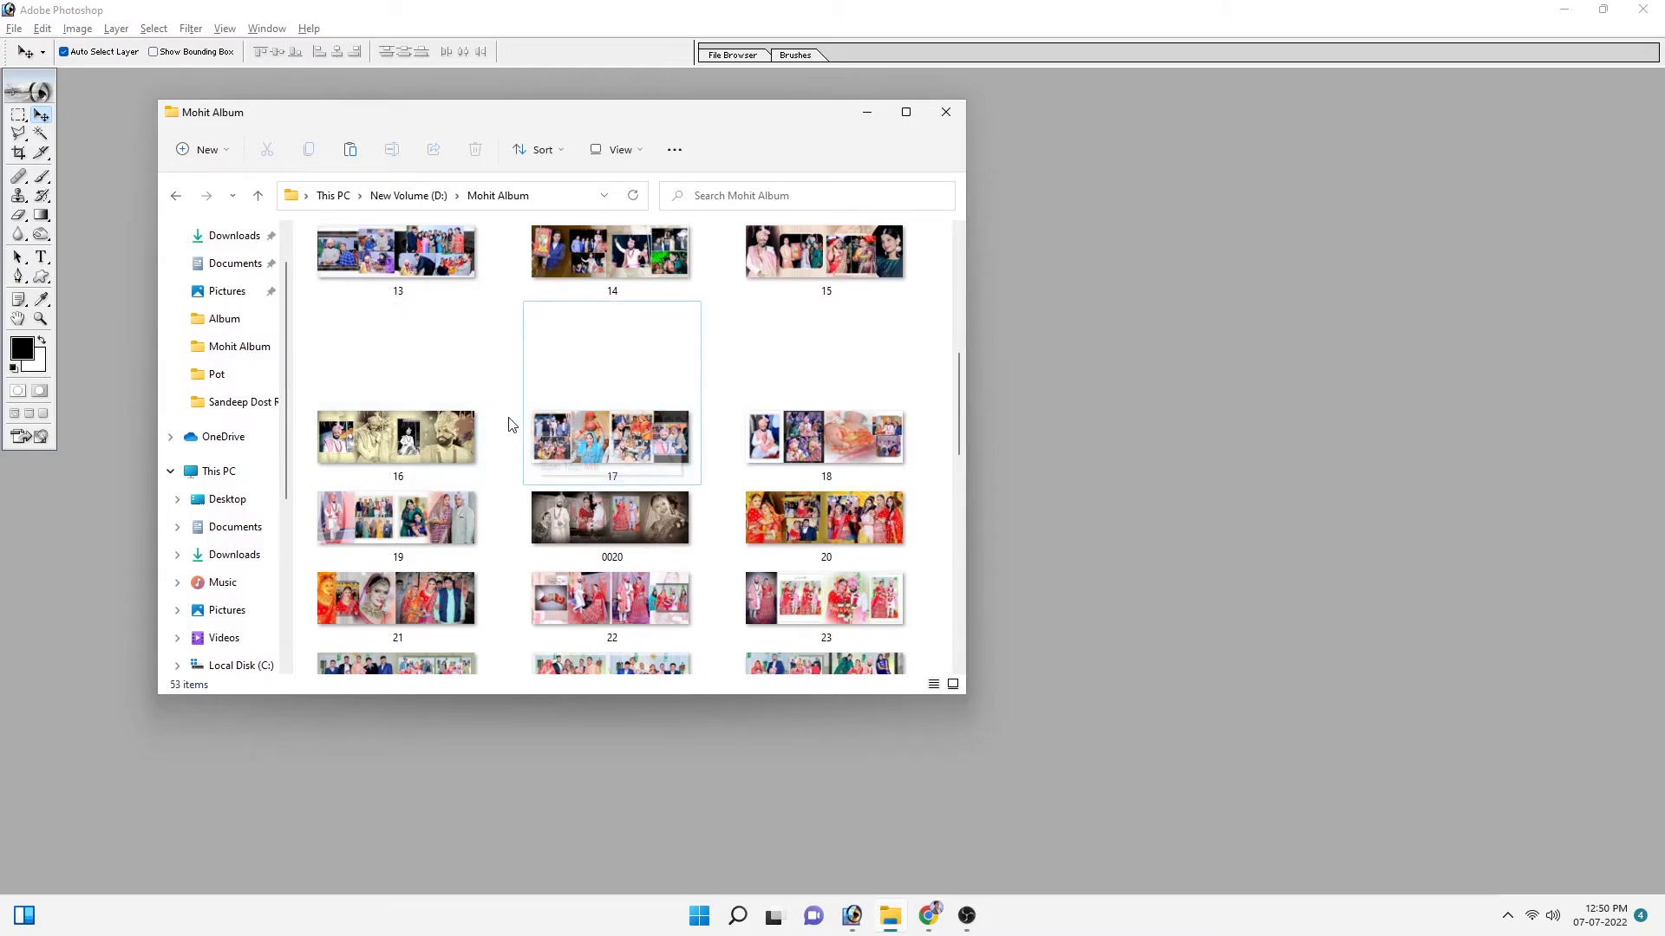
pyautogui.scroll(3, 510, 424)
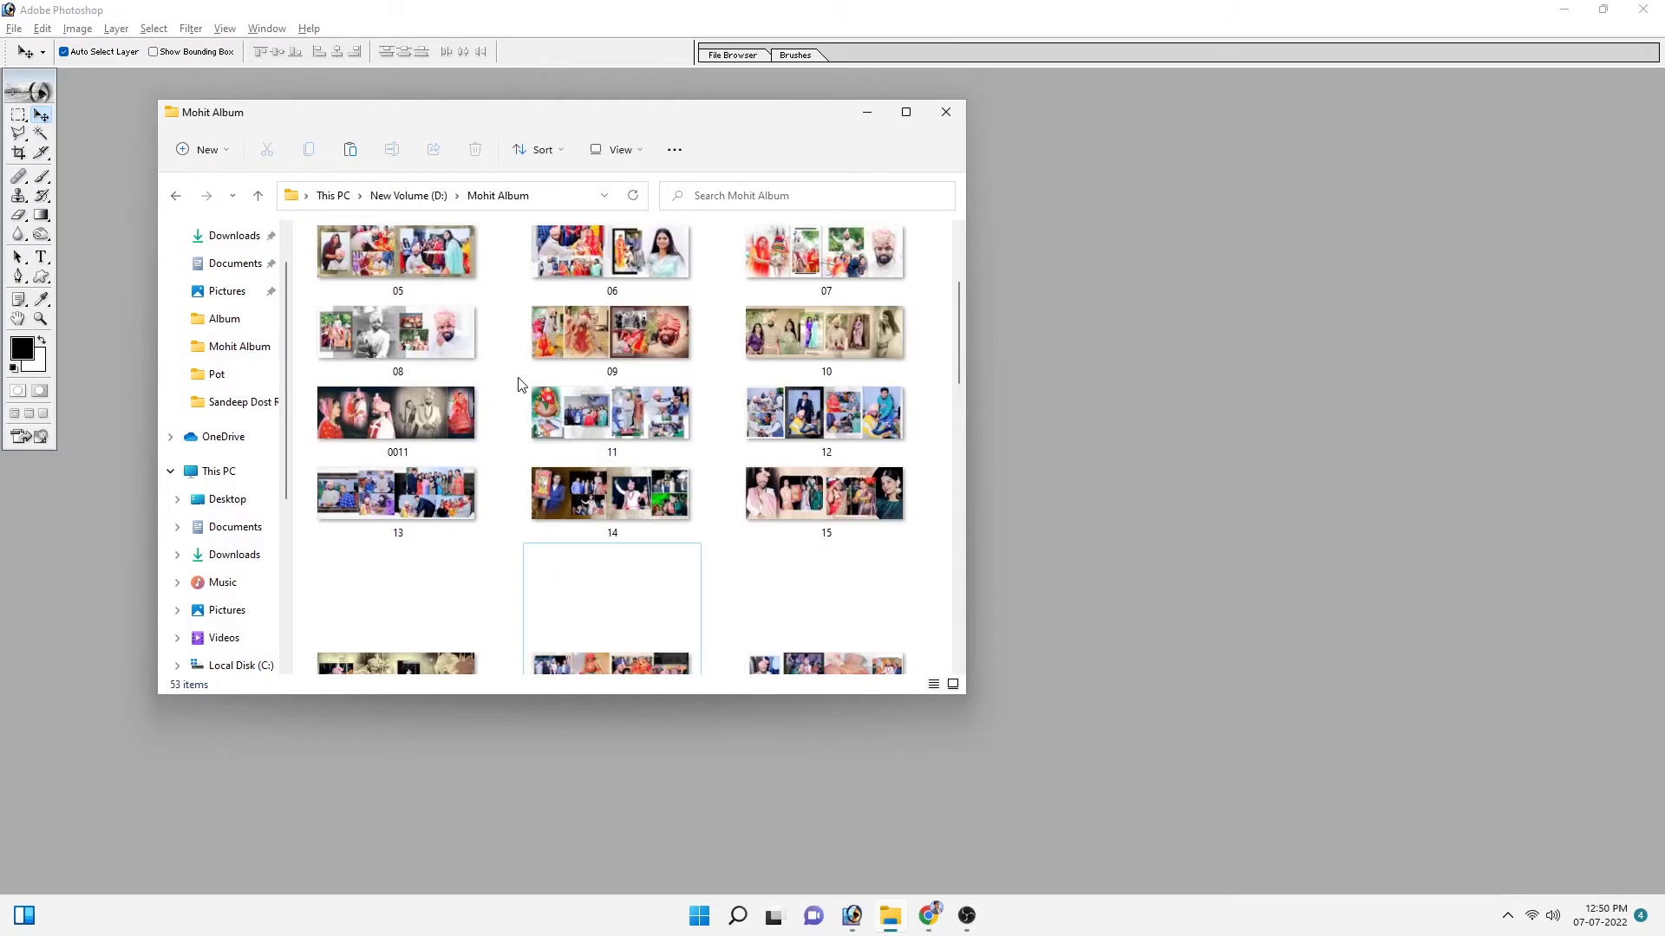
pyautogui.scroll(3, 517, 386)
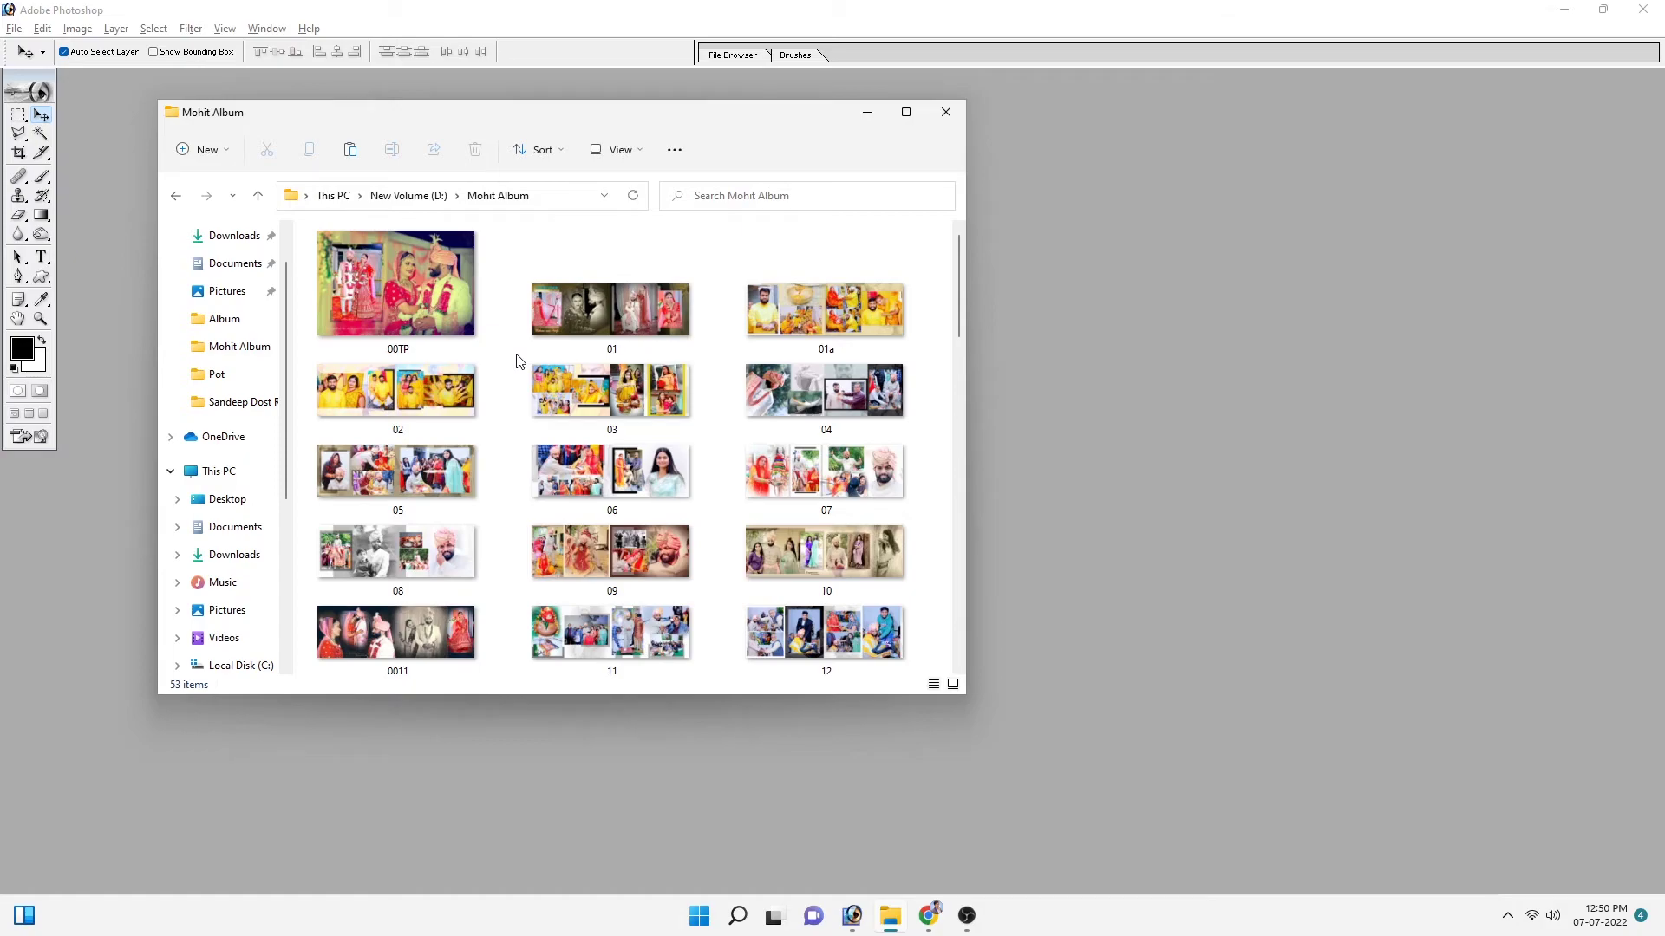
pyautogui.keyDown('ctrl'); pyautogui.scroll(-1, 517, 362); pyautogui.keyUp('ctrl')
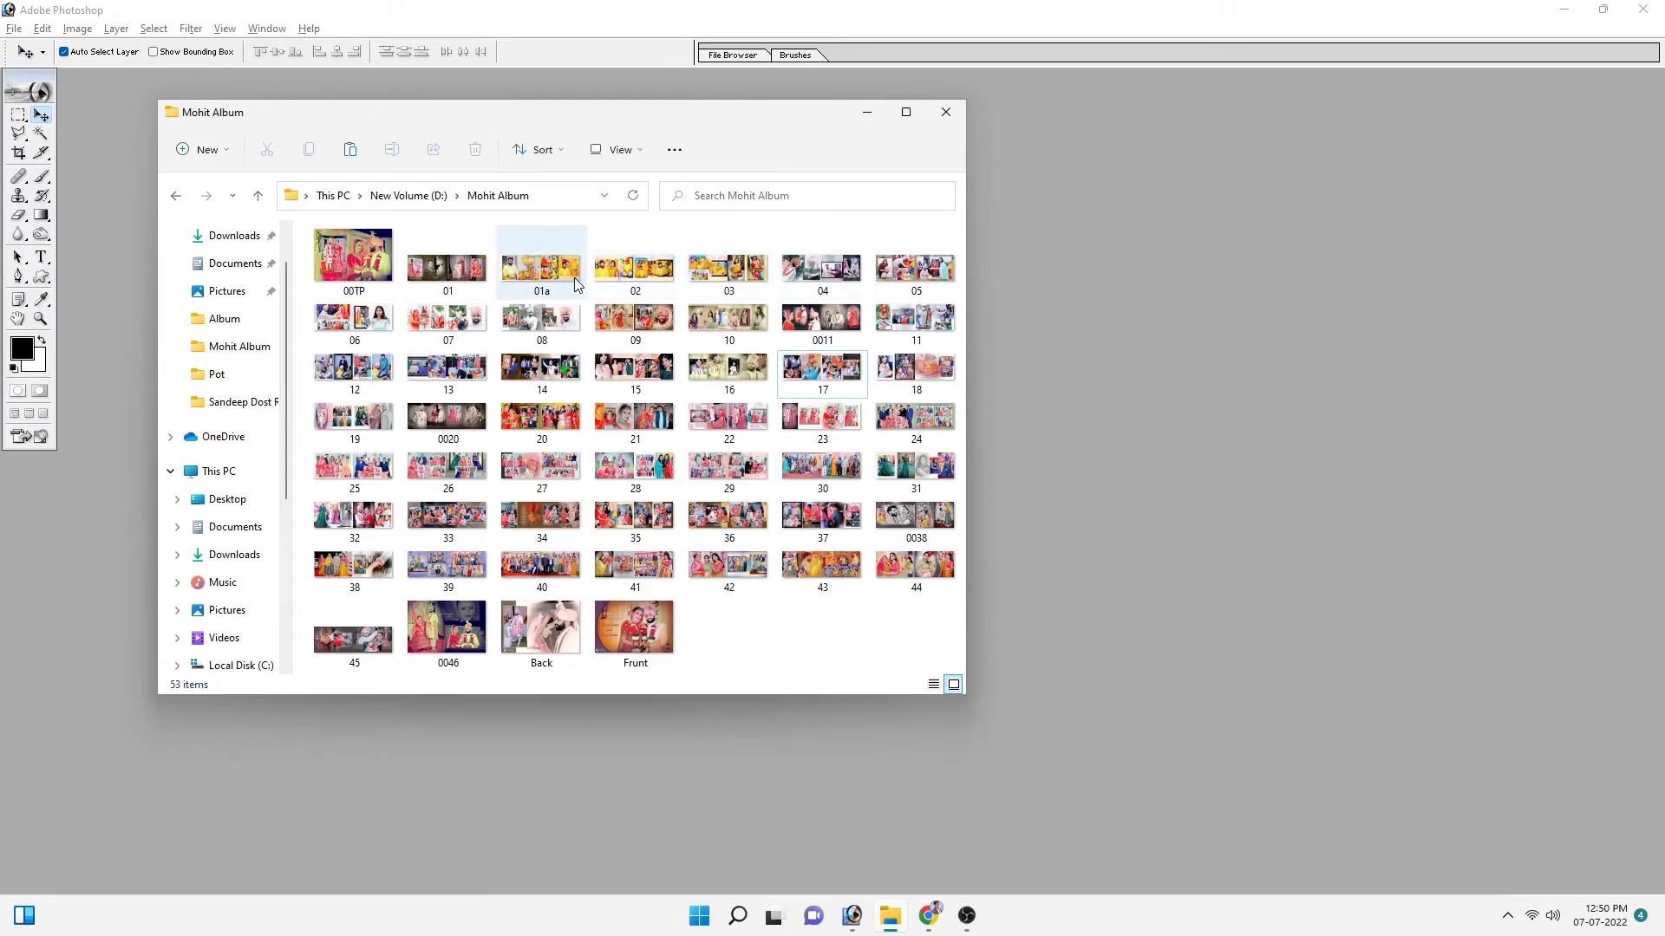
pyautogui.click(672, 330)
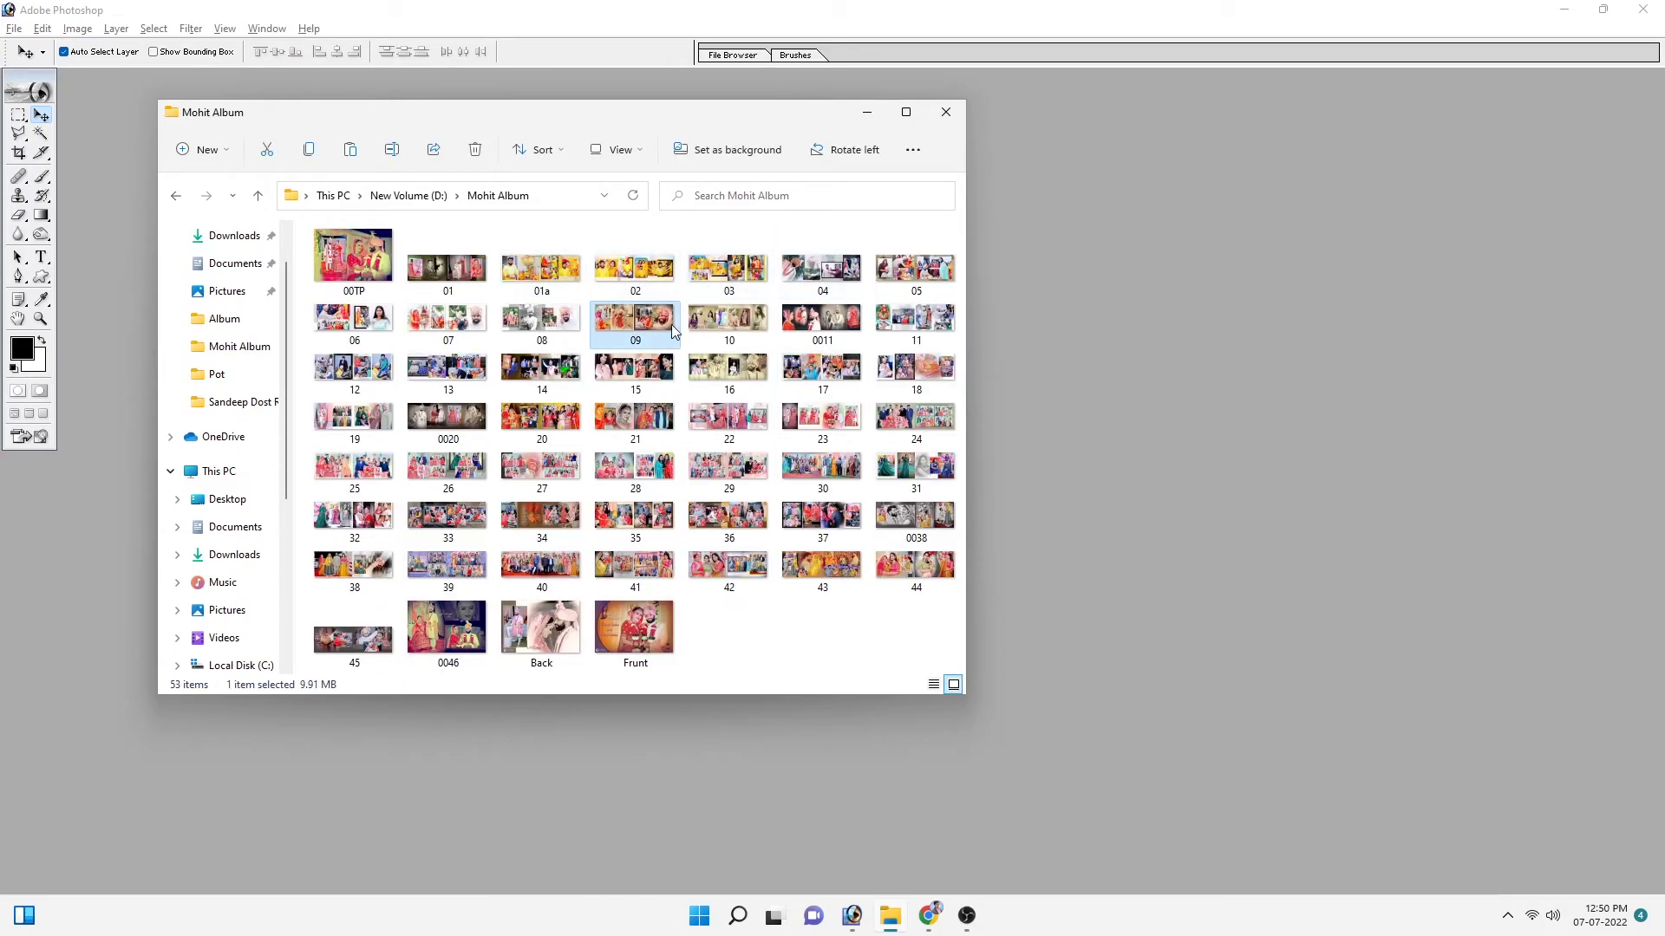